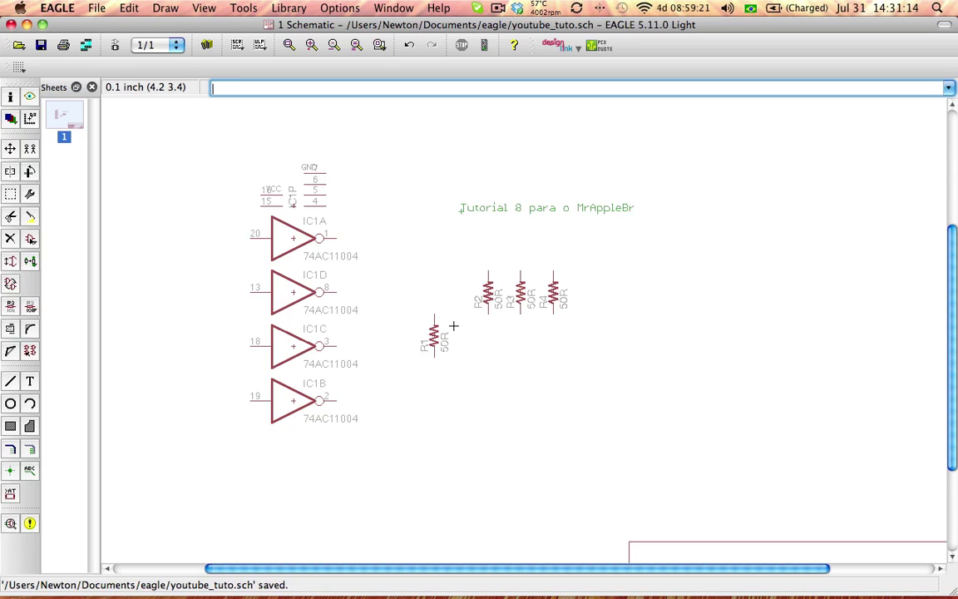
Draw a net connecting output pin 3 of gate IC1C to output pin 2 of gate IC1B
{"action": "left_click", "coordinate": [30, 450]}
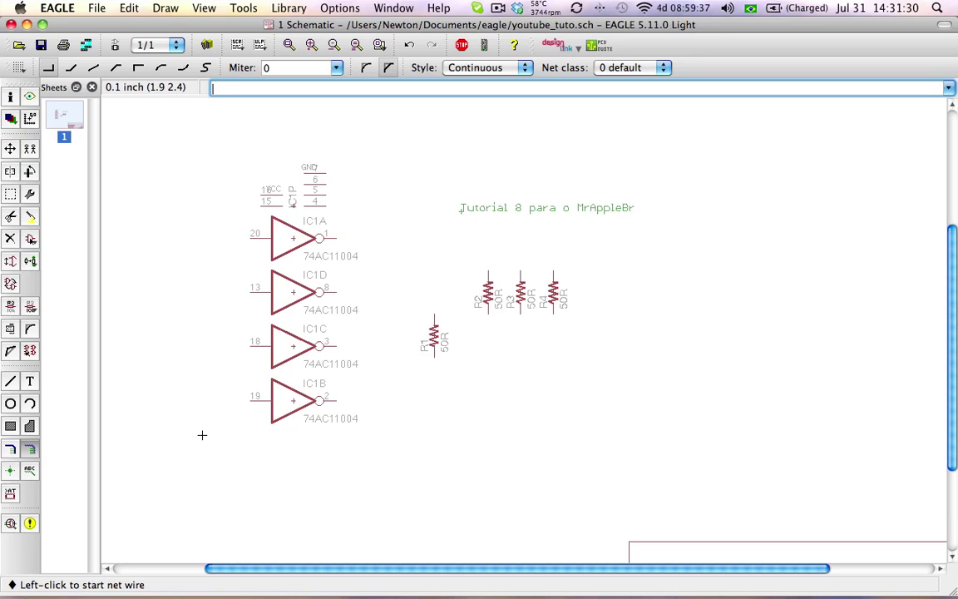
{"action": "left_click", "coordinate": [336, 344]}
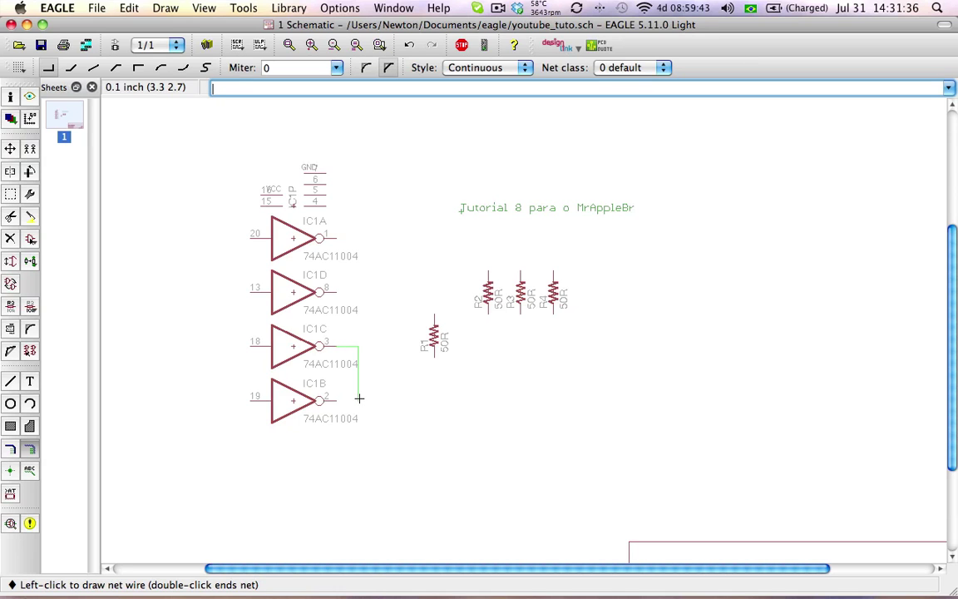
{"action": "left_click", "coordinate": [333, 402]}
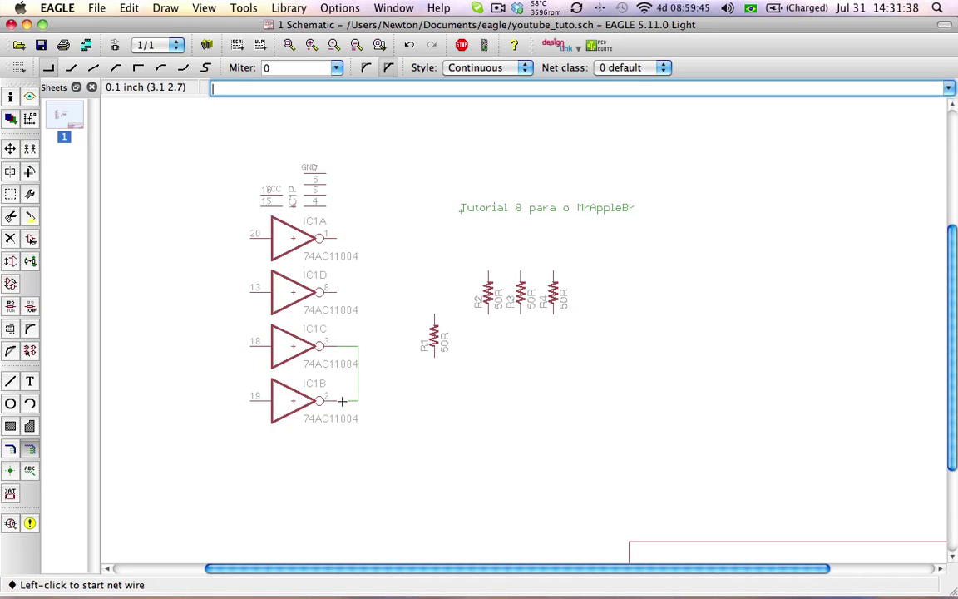
Try the different wire bend styles on a trial net in the empty area below R1, and cancel the wire
{"action": "scroll", "coordinate": [362, 374], "scroll_direction": "up", "scroll_amount": 2}
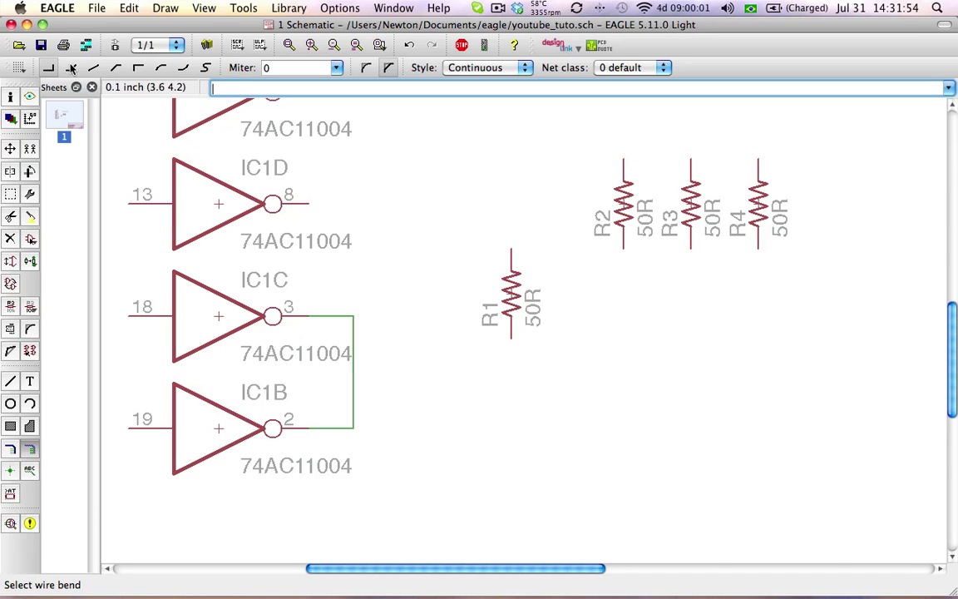
{"action": "left_click", "coordinate": [488, 427]}
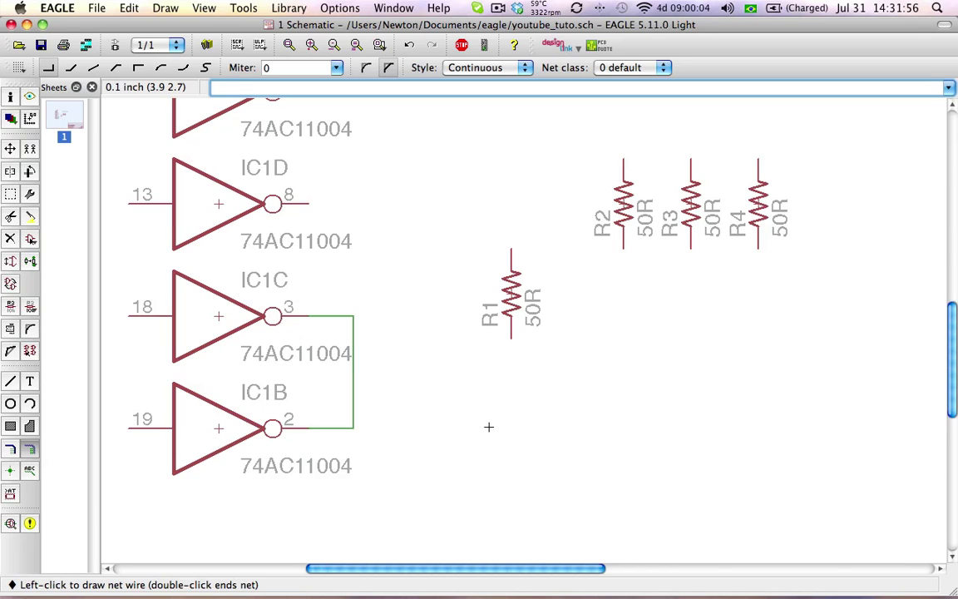
{"action": "right_click", "coordinate": [691, 376]}
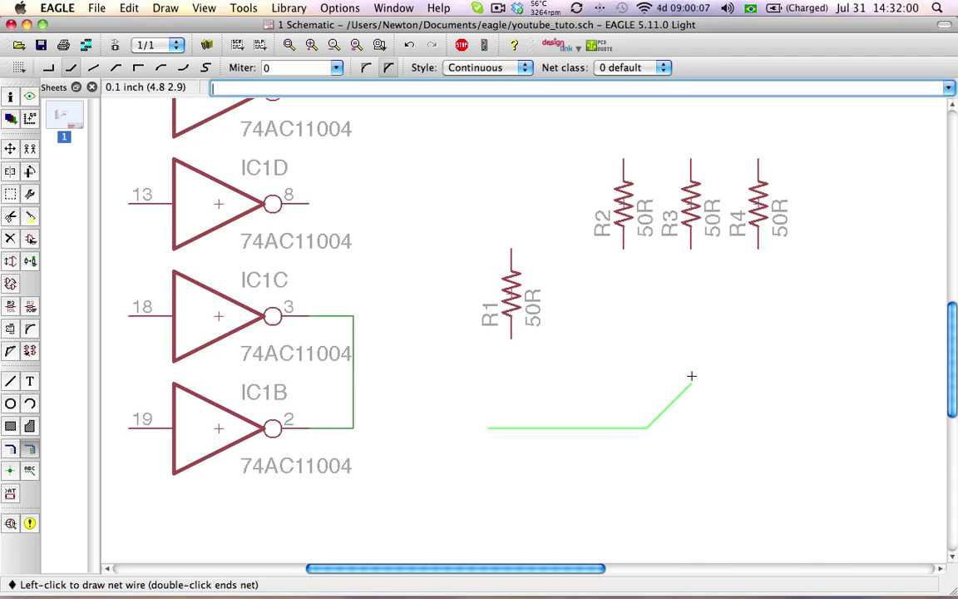
{"action": "right_click", "coordinate": [691, 377]}
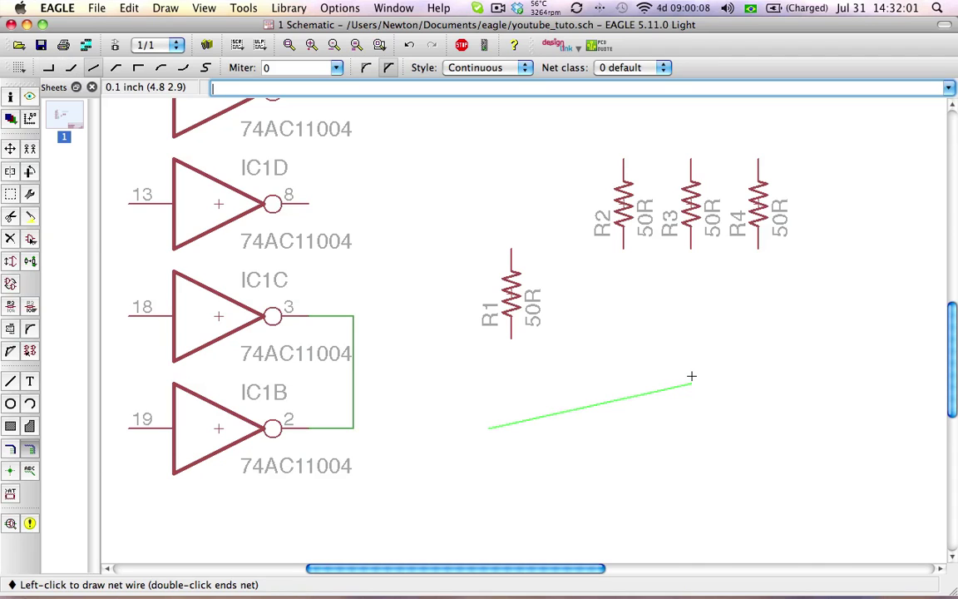
{"action": "right_click", "coordinate": [611, 370]}
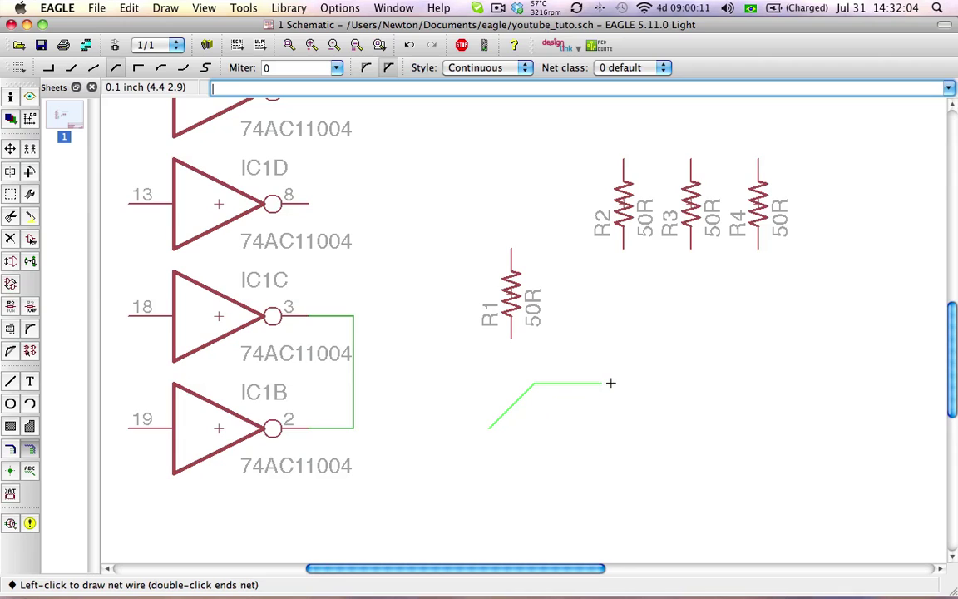
{"action": "right_click", "coordinate": [617, 380]}
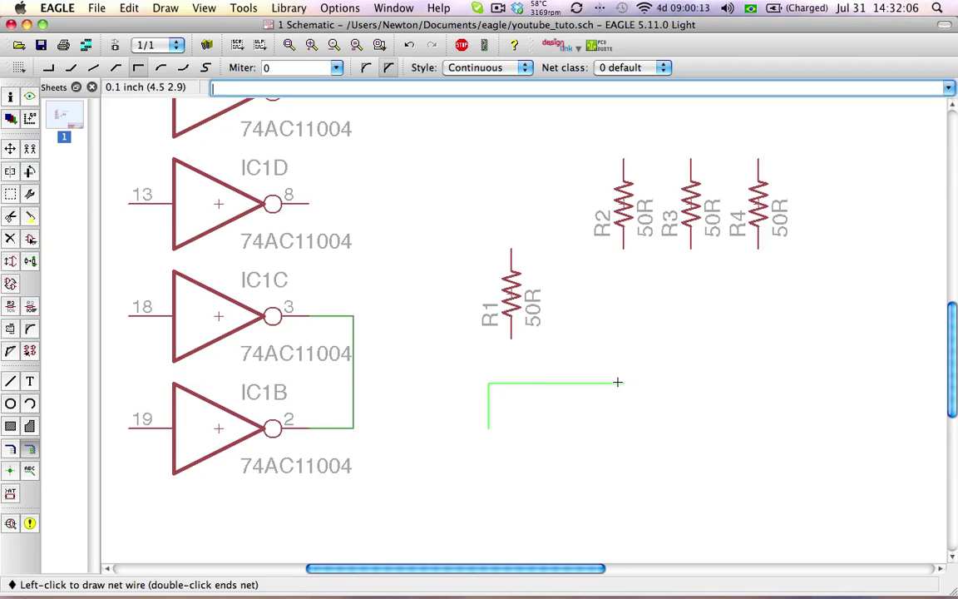
{"action": "right_click", "coordinate": [564, 376], "text": "super"}
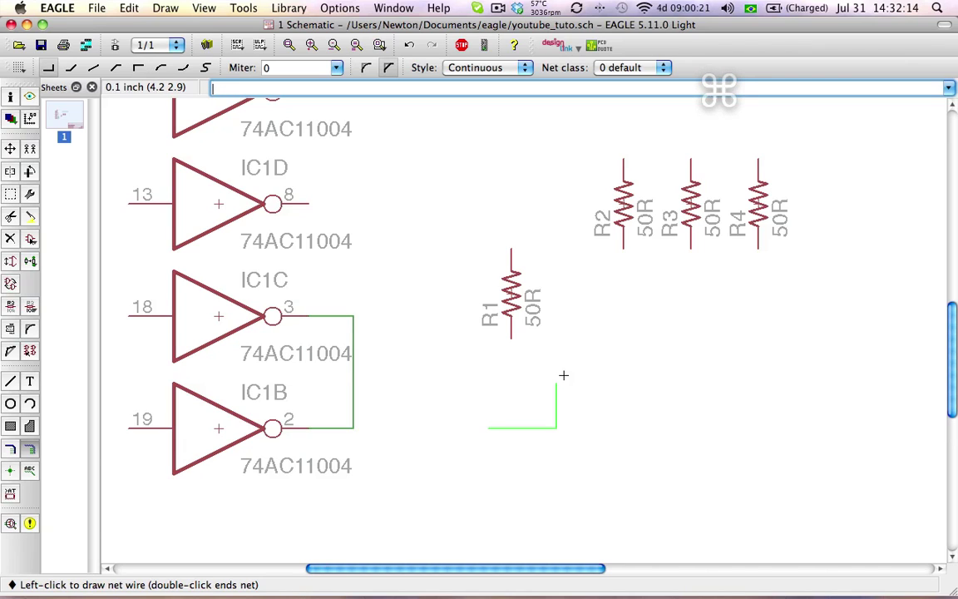
{"action": "right_click", "coordinate": [564, 375], "text": "super"}
{"action": "right_click", "coordinate": [564, 376], "text": "super"}
{"action": "right_click", "coordinate": [564, 376], "text": "super"}
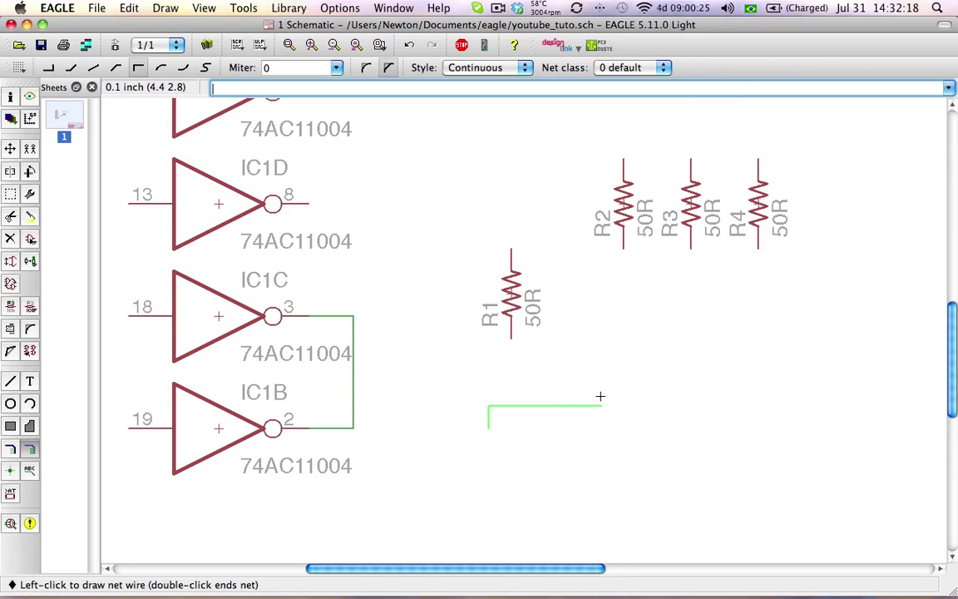
{"action": "right_click", "coordinate": [600, 390]}
{"action": "right_click", "coordinate": [600, 376]}
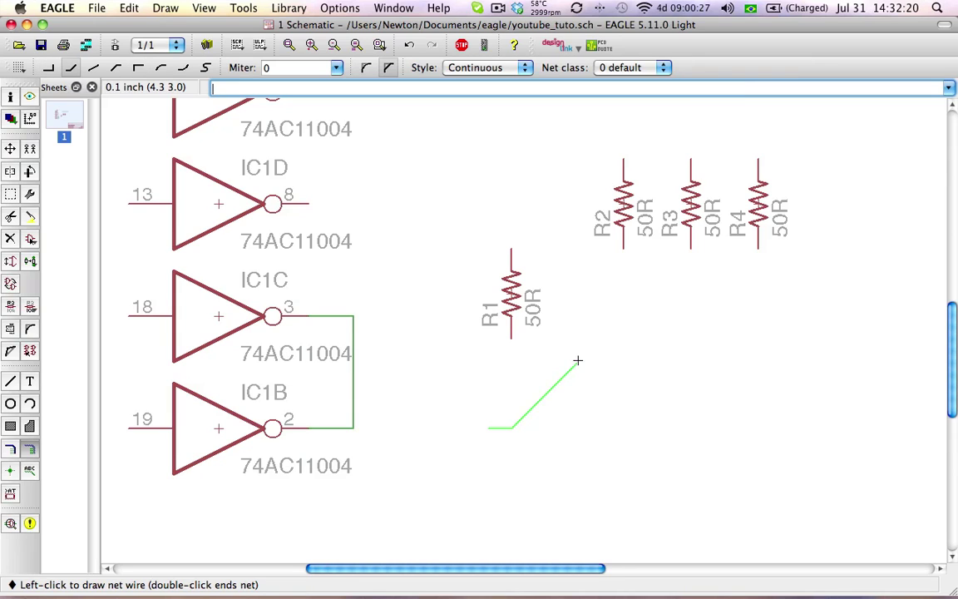
{"action": "right_click", "coordinate": [599, 373], "text": "super"}
{"action": "right_click", "coordinate": [599, 373], "text": "super"}
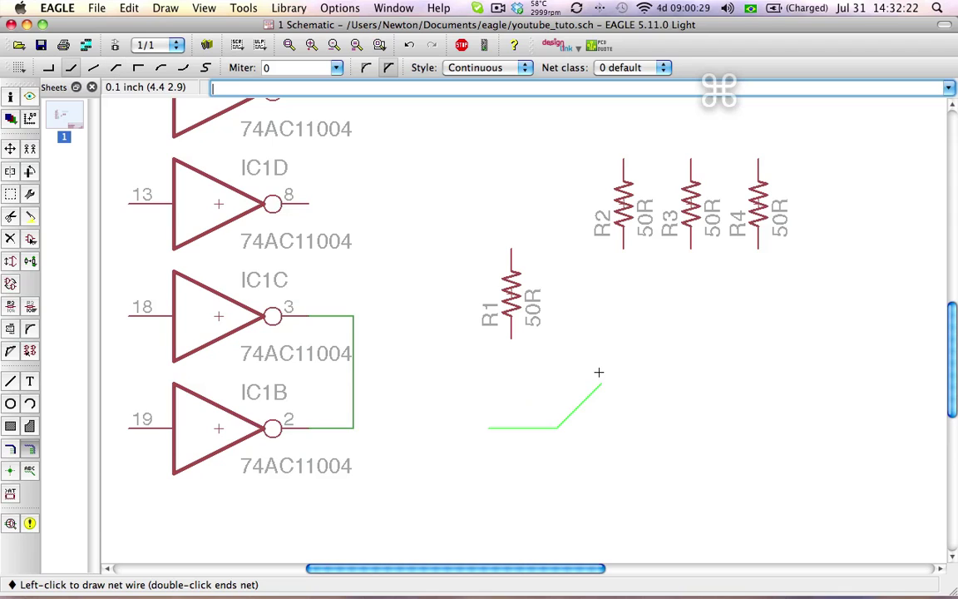
{"action": "right_click", "coordinate": [599, 373], "text": "super"}
{"action": "right_click", "coordinate": [599, 373], "text": "super"}
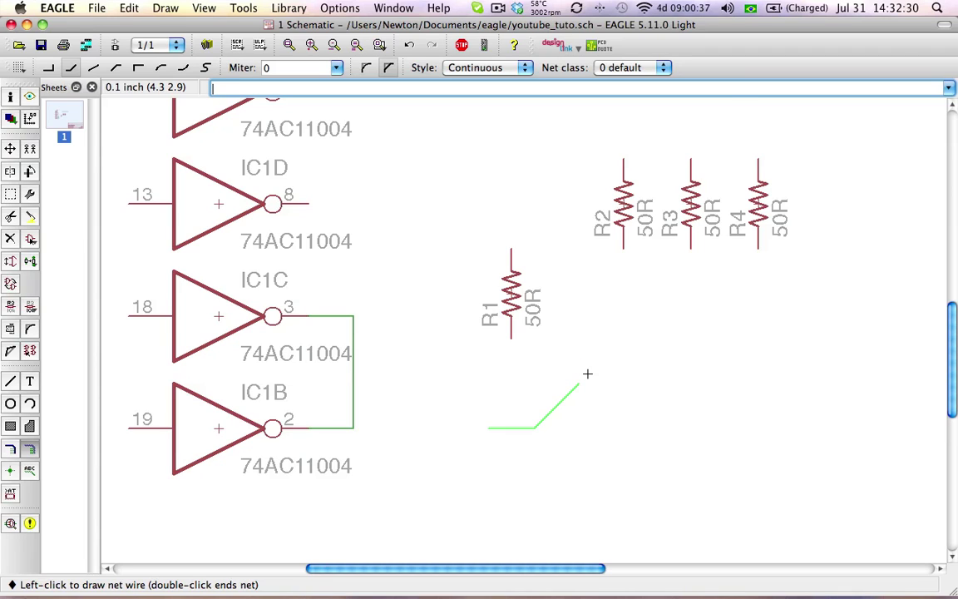
{"action": "right_click", "coordinate": [587, 375]}
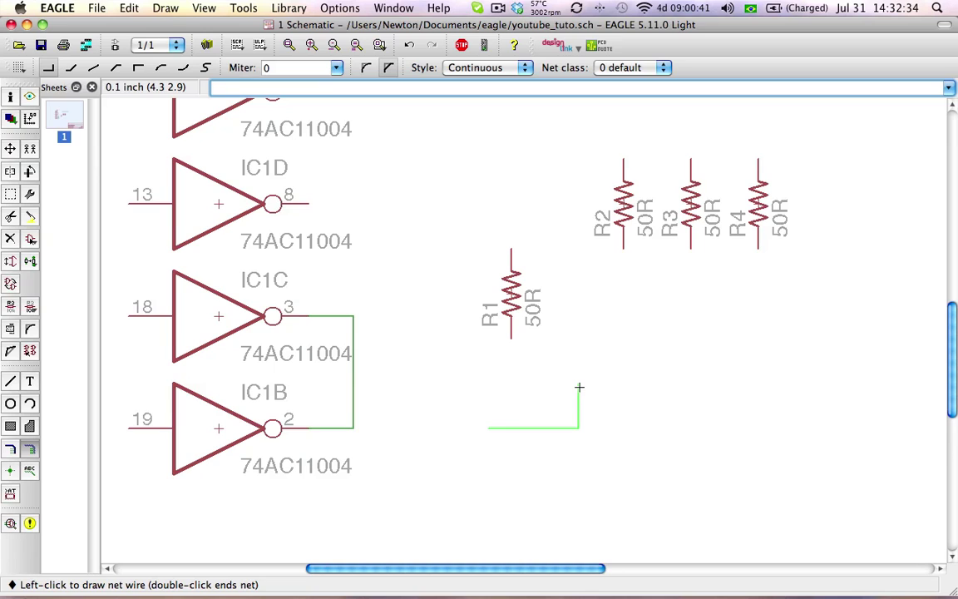
{"action": "key", "text": "Escape"}
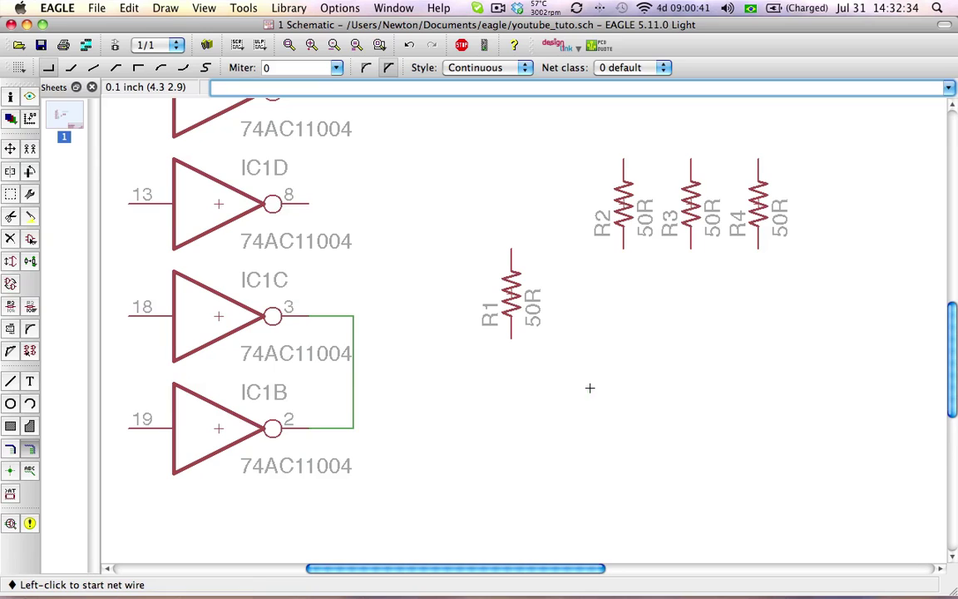
Move resistor R1 beside R2 so that it lines up in a row with R2, R3 and R4
{"action": "left_click", "coordinate": [11, 148]}
{"action": "left_click", "coordinate": [511, 292]}
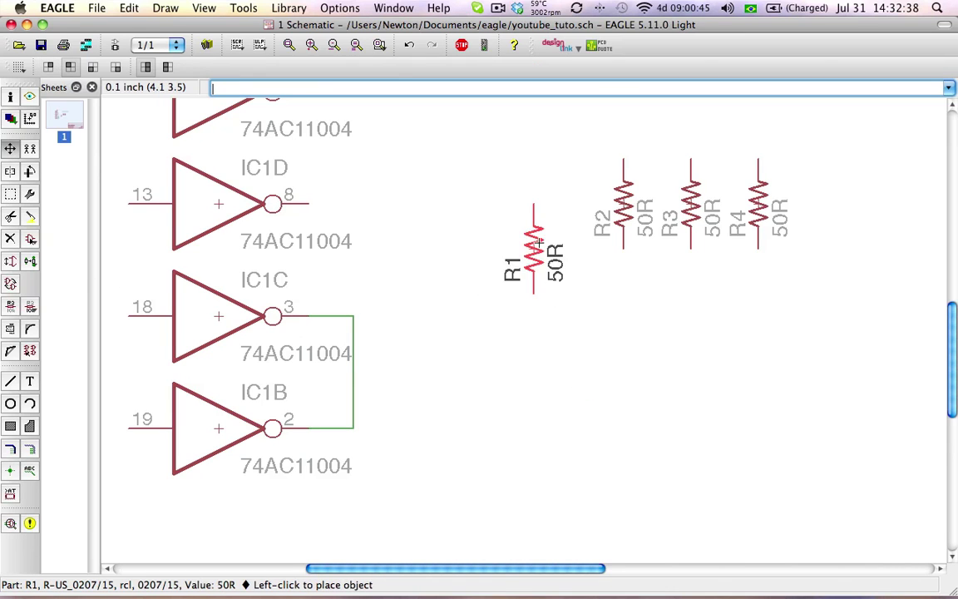
{"action": "left_click", "coordinate": [552, 192]}
Add a VCC supply symbol from the supply1 library beside the VCC pins of IC1P
{"action": "scroll", "coordinate": [542, 265], "scroll_direction": "down", "scroll_amount": 3}
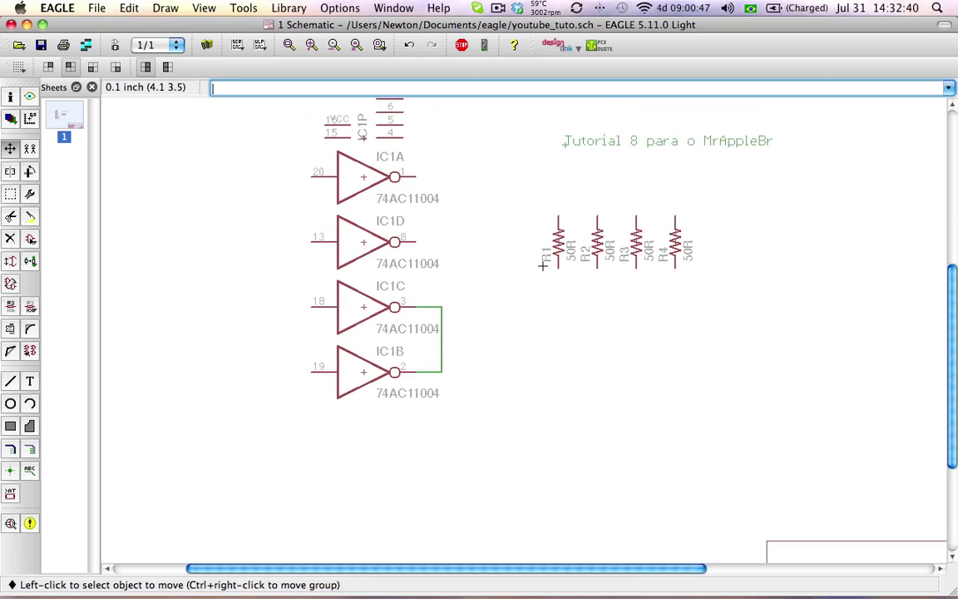
{"action": "scroll", "coordinate": [542, 264], "scroll_direction": "up", "scroll_amount": 3}
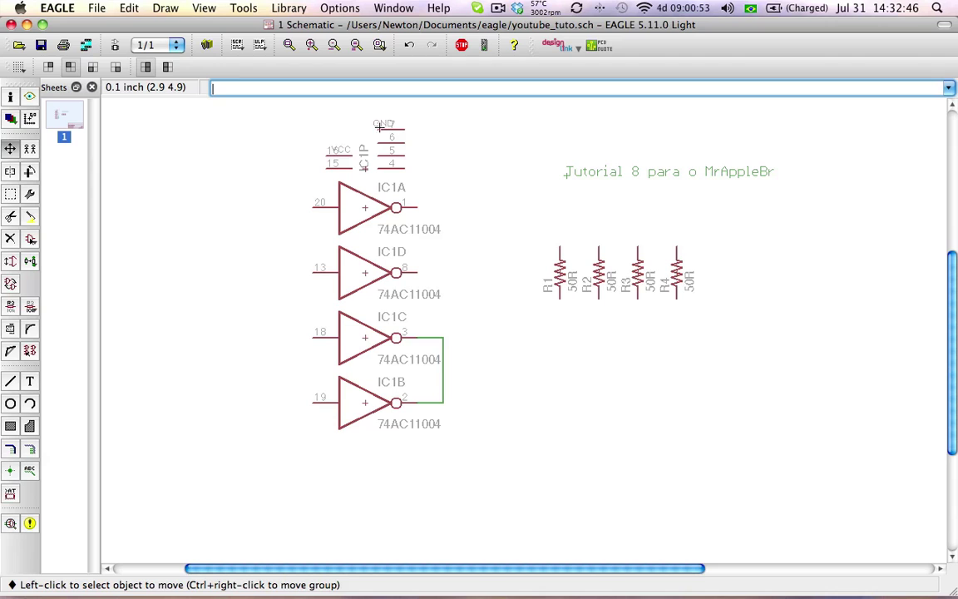
{"action": "left_click", "coordinate": [30, 238]}
{"action": "scroll", "coordinate": [83, 275], "scroll_direction": "up", "scroll_amount": 6}
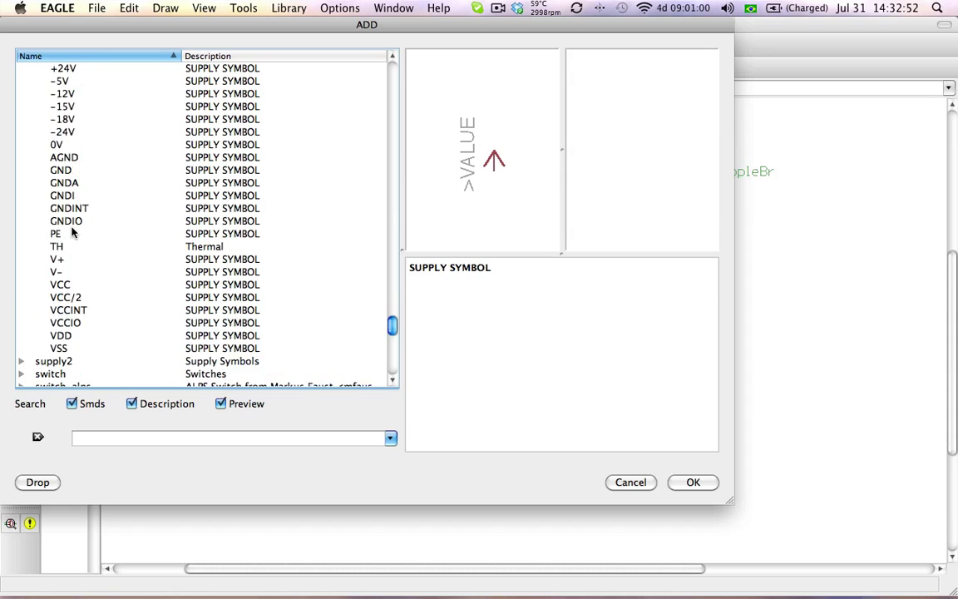
{"action": "left_click", "coordinate": [52, 180]}
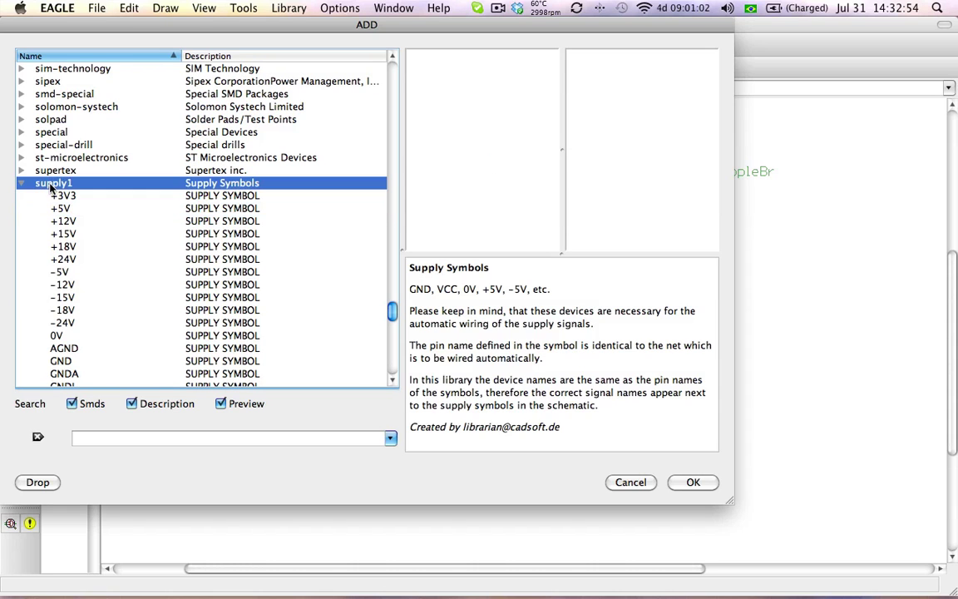
{"action": "scroll", "coordinate": [92, 208], "scroll_direction": "down", "scroll_amount": 3}
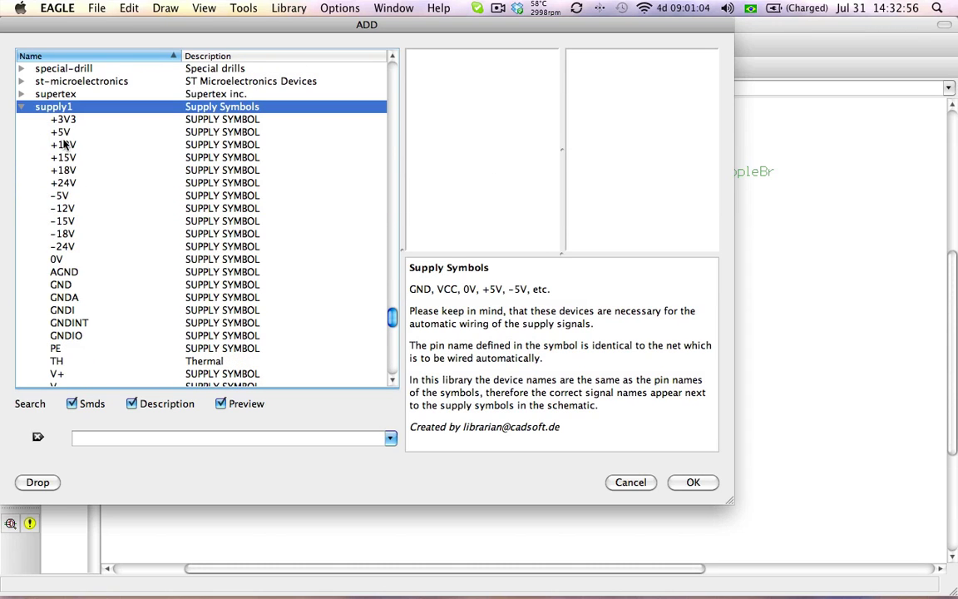
{"action": "scroll", "coordinate": [80, 247], "scroll_direction": "down", "scroll_amount": 3}
{"action": "left_click", "coordinate": [86, 284]}
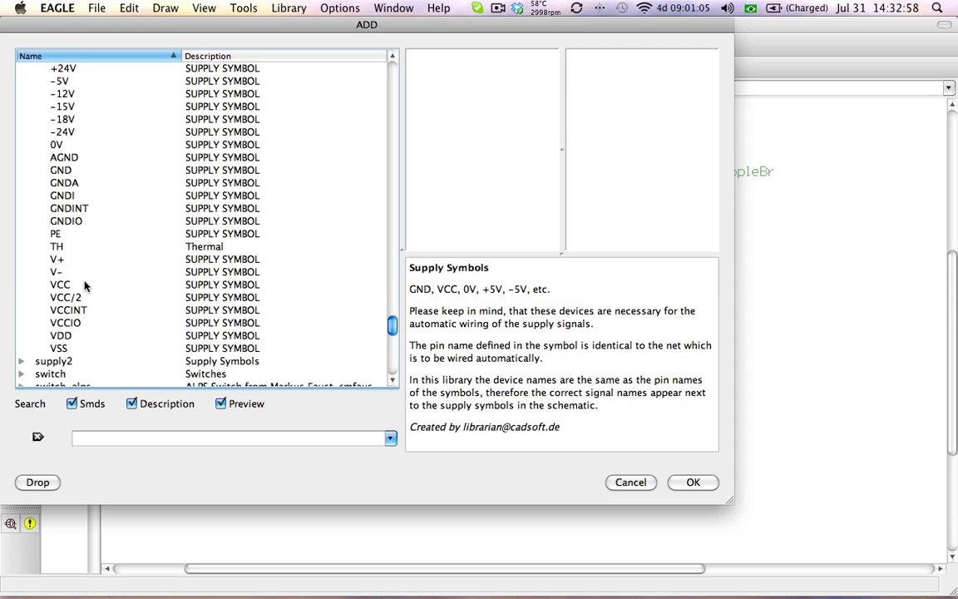
{"action": "scroll", "coordinate": [81, 153], "scroll_direction": "up", "scroll_amount": 5}
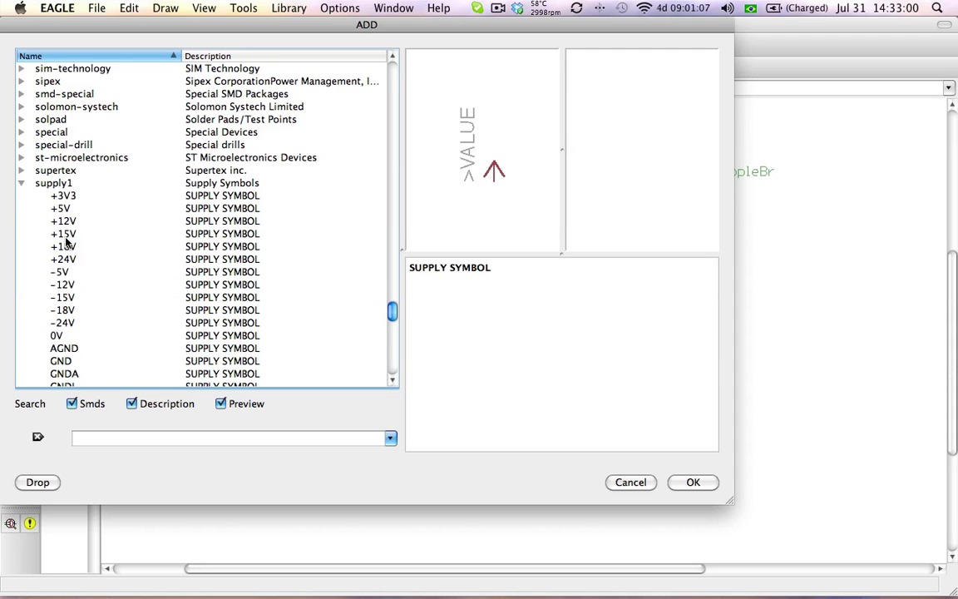
{"action": "scroll", "coordinate": [69, 227], "scroll_direction": "down", "scroll_amount": 7}
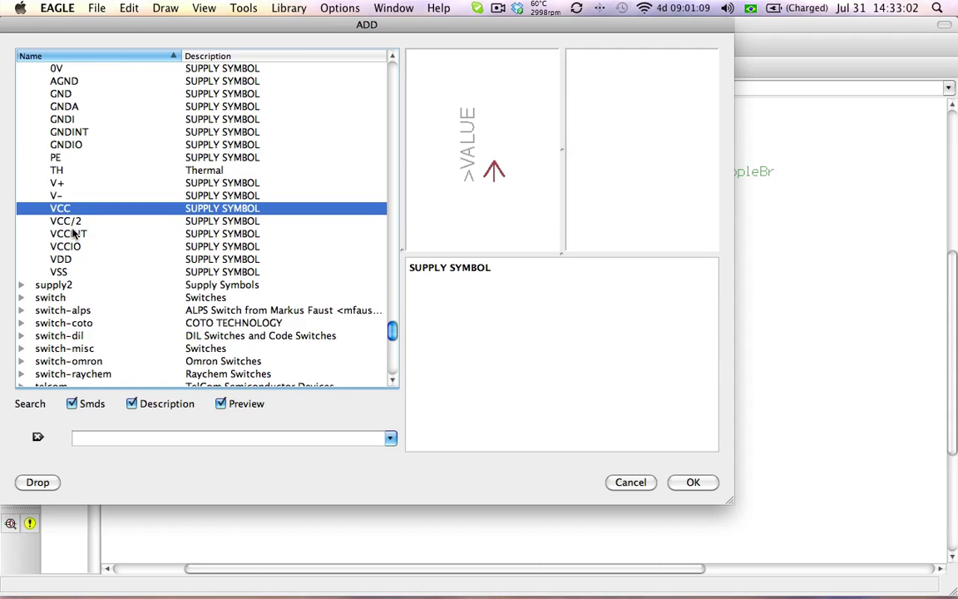
{"action": "double_click", "coordinate": [62, 211]}
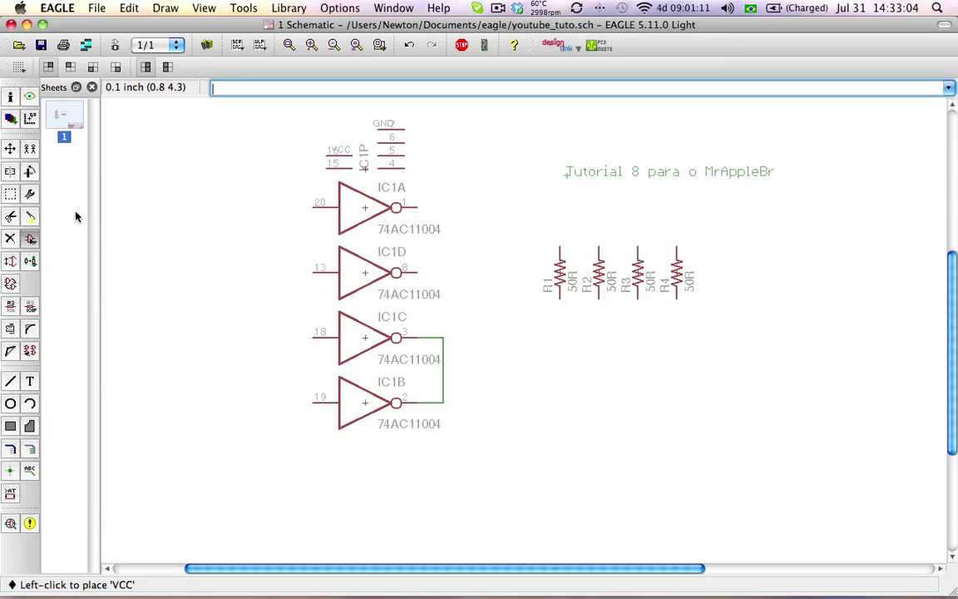
{"action": "left_click", "coordinate": [300, 154]}
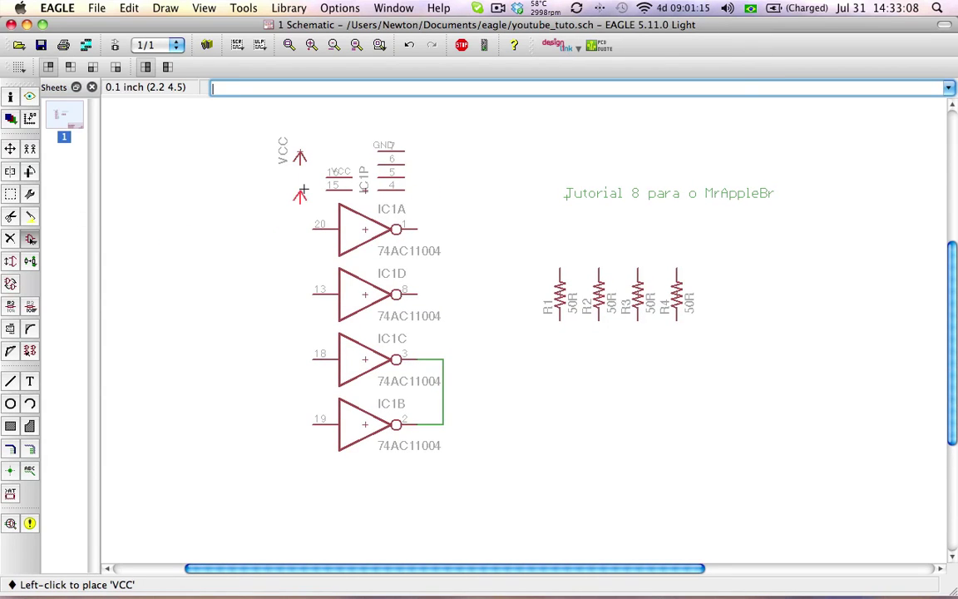
{"action": "key", "text": "Escape"}
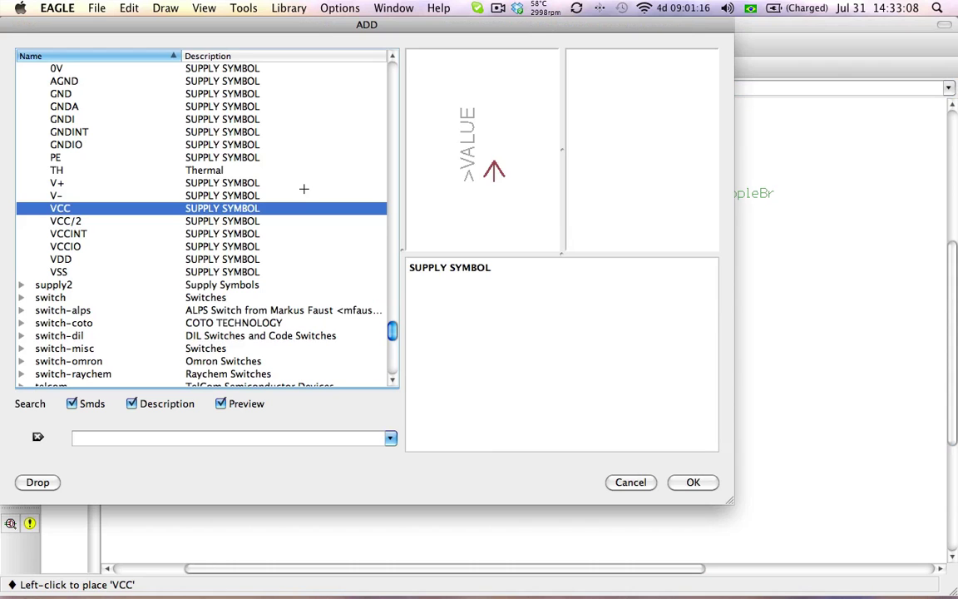
Add a GND supply symbol from the supply1 library beside the GND pins of IC1P, and finish adding parts
{"action": "double_click", "coordinate": [65, 96]}
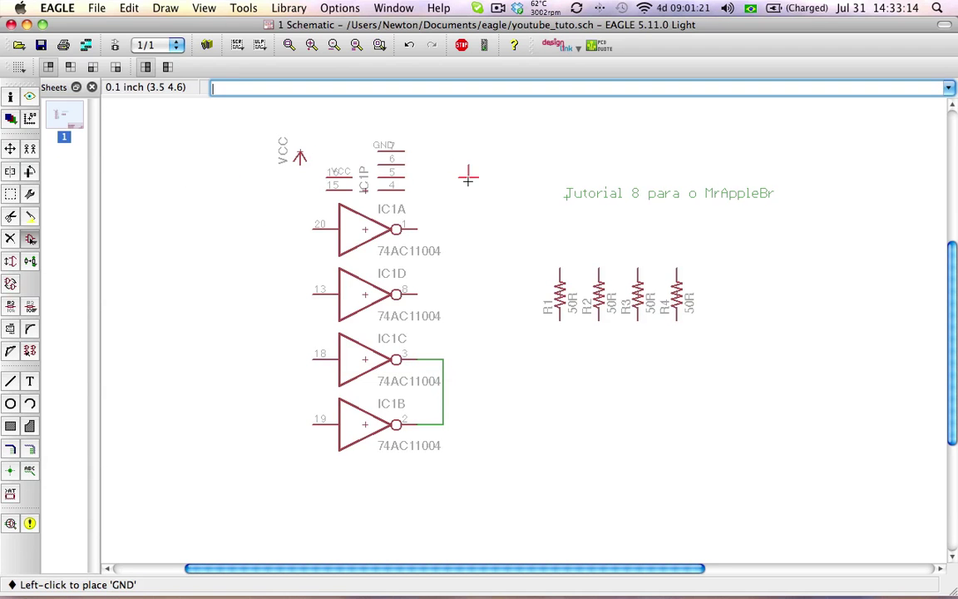
{"action": "left_click", "coordinate": [464, 192]}
{"action": "key", "text": "Escape"}
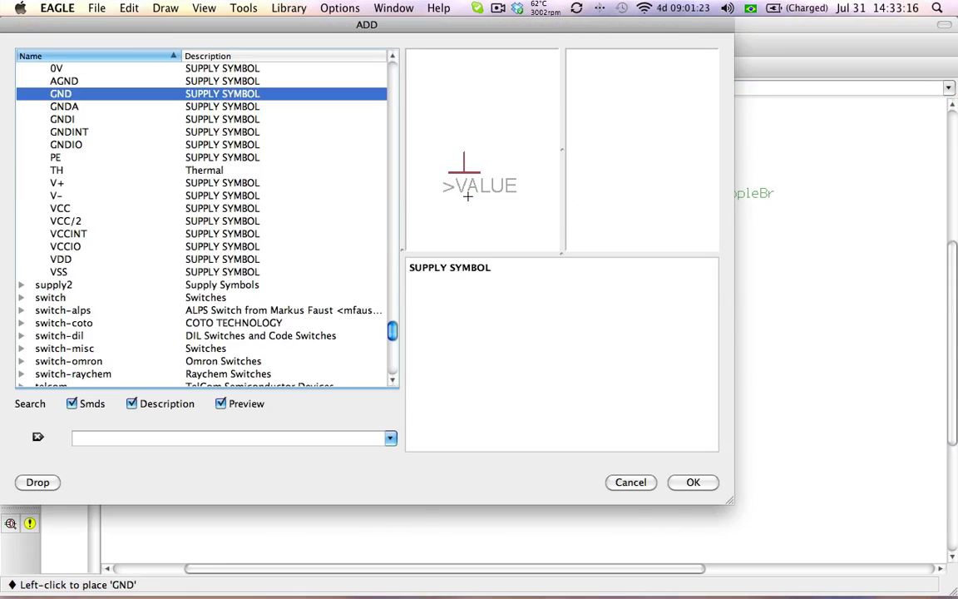
{"action": "key", "text": "Escape"}
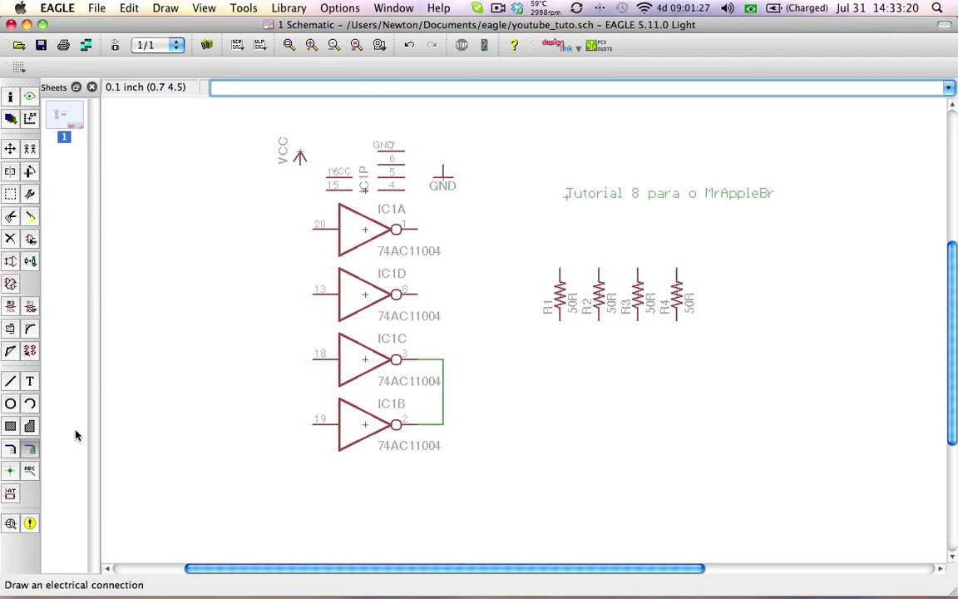
Draw a net joining pins 15 and 16, the two VCC pins of IC1P
{"action": "left_click", "coordinate": [30, 449]}
{"action": "scroll", "coordinate": [326, 181], "scroll_direction": "up", "scroll_amount": 4}
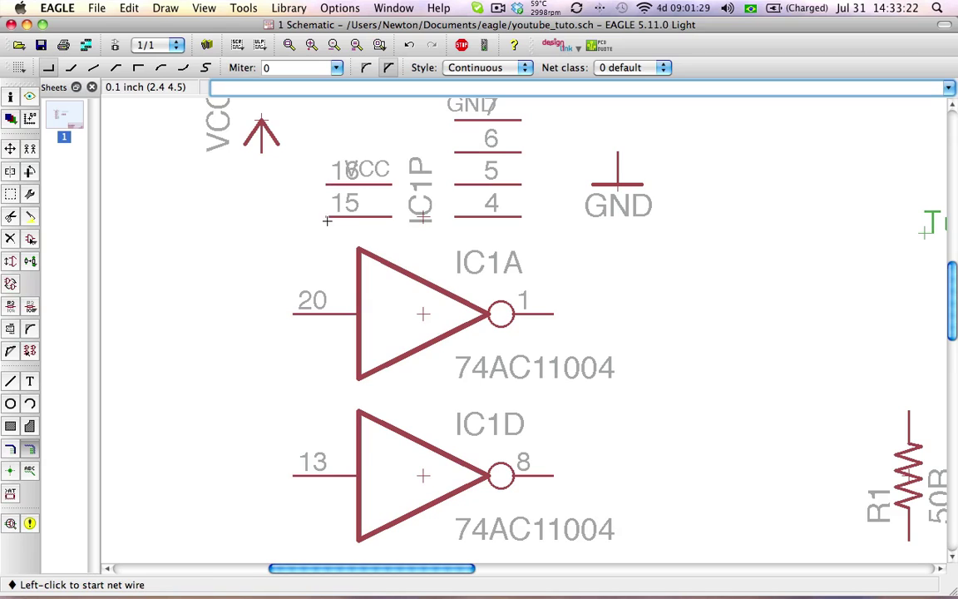
{"action": "left_click", "coordinate": [327, 215]}
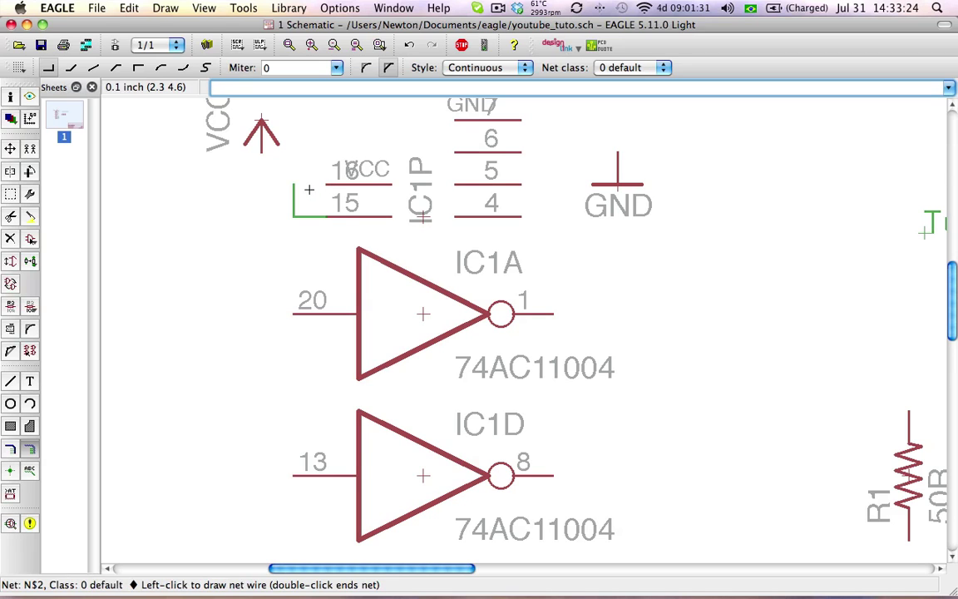
{"action": "left_click", "coordinate": [327, 185]}
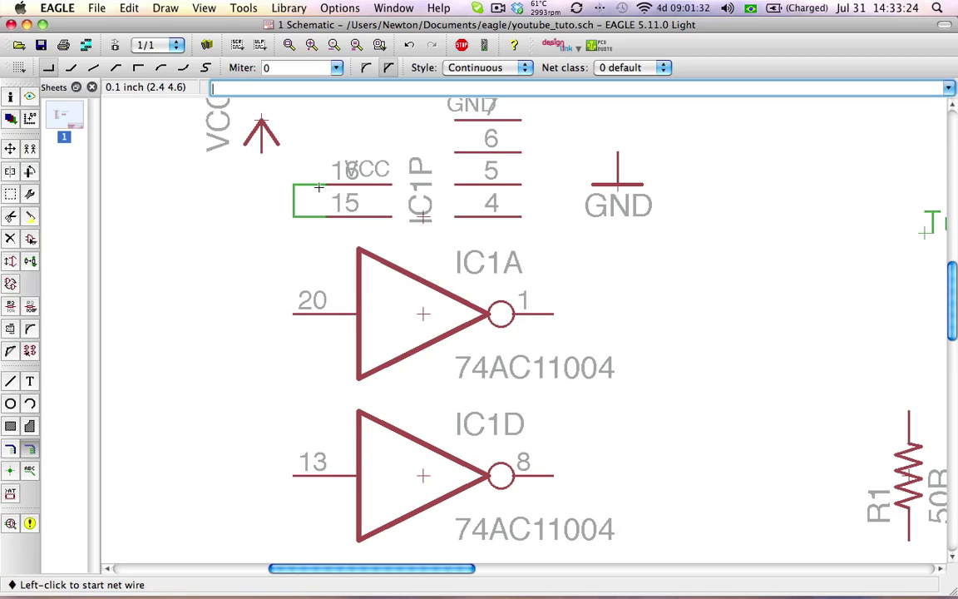
Connect the VCC supply symbol to the net on pins 15 and 16, and merge that segment into supply net VCC
{"action": "left_click", "coordinate": [261, 152]}
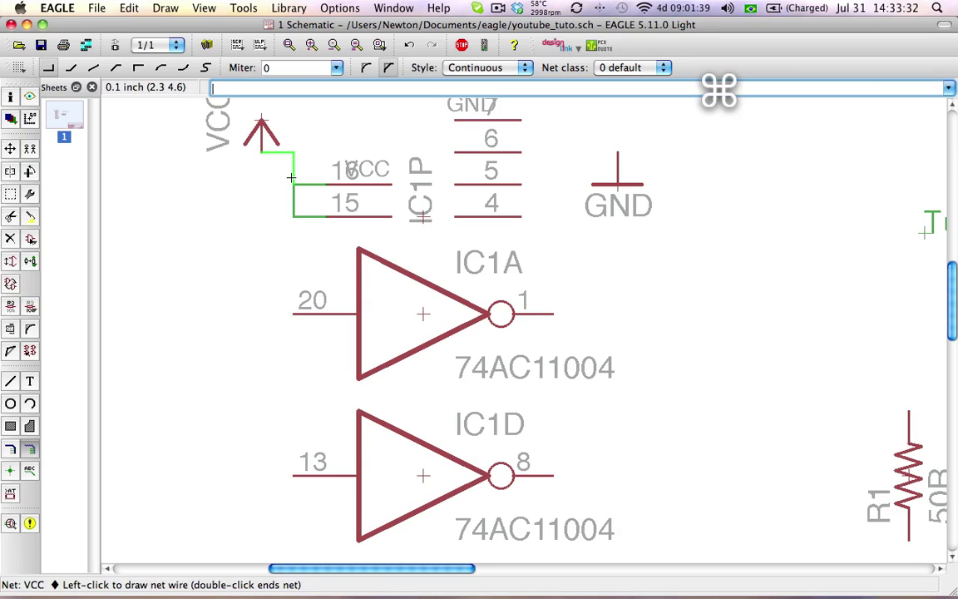
{"action": "right_click", "coordinate": [291, 177]}
{"action": "left_click", "coordinate": [291, 178]}
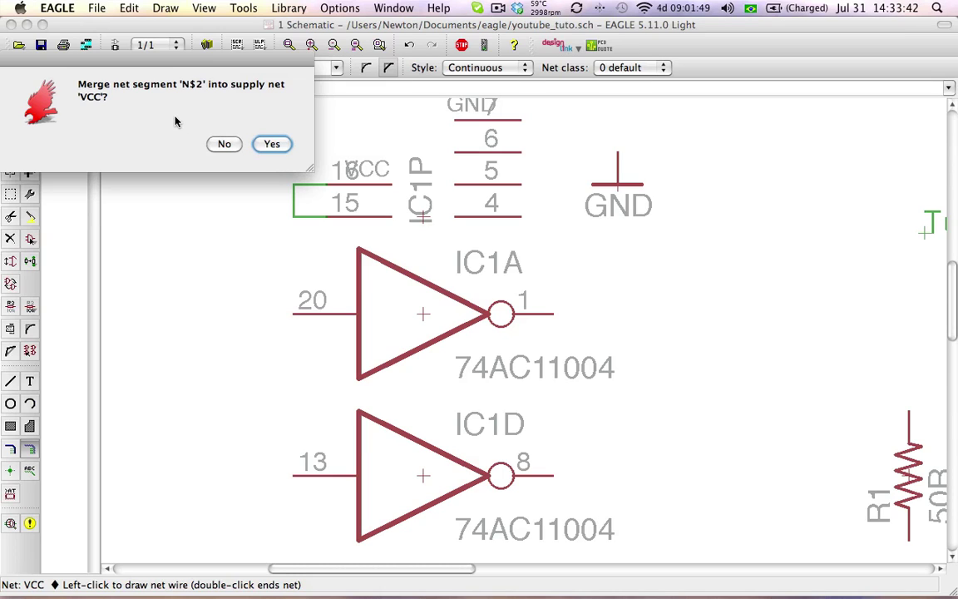
{"action": "left_click", "coordinate": [271, 145]}
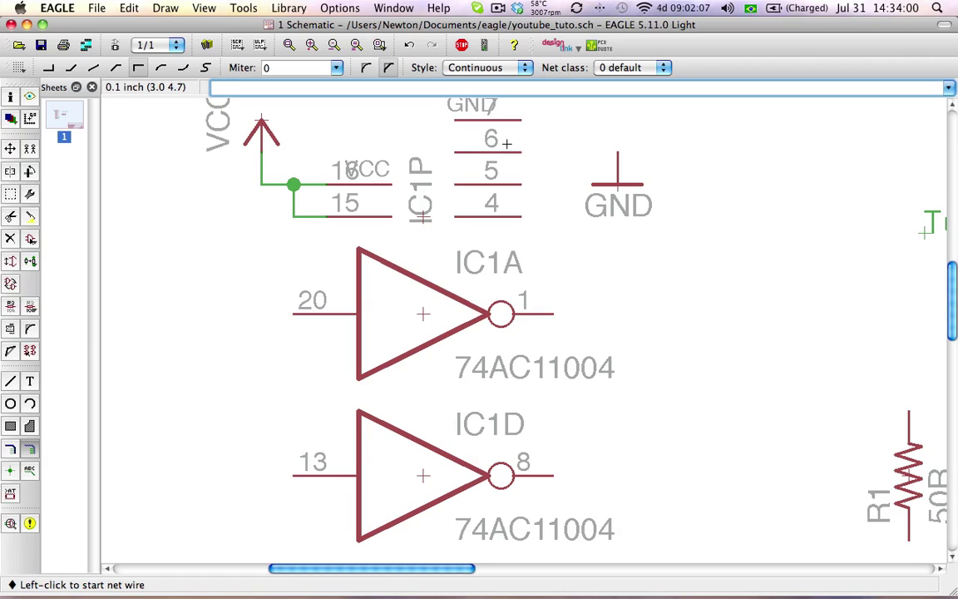
Draw a net joining the four GND pins of IC1P, pins 7, 6, 5 and 4, on one common line
{"action": "left_click", "coordinate": [523, 120]}
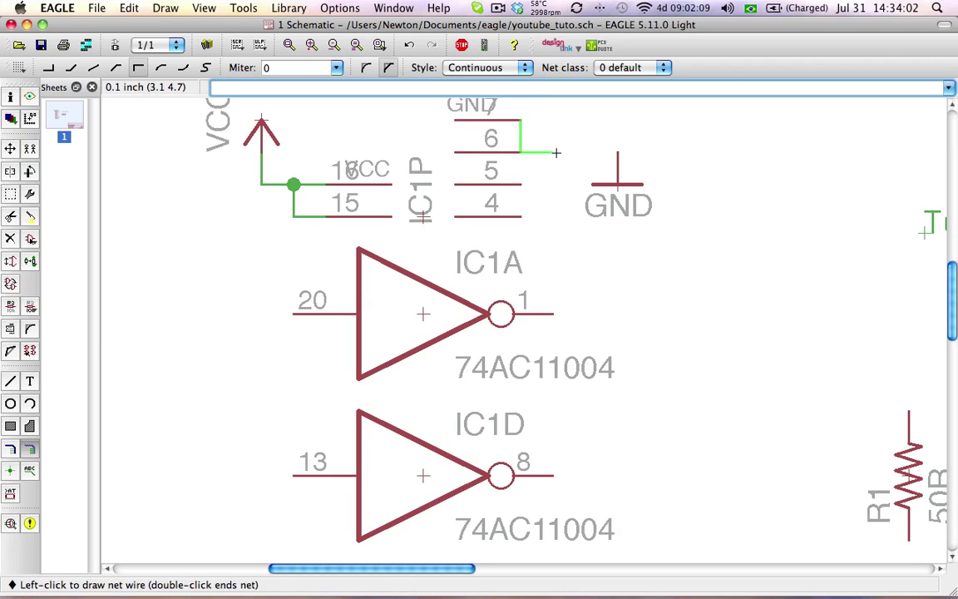
{"action": "left_click", "coordinate": [553, 216]}
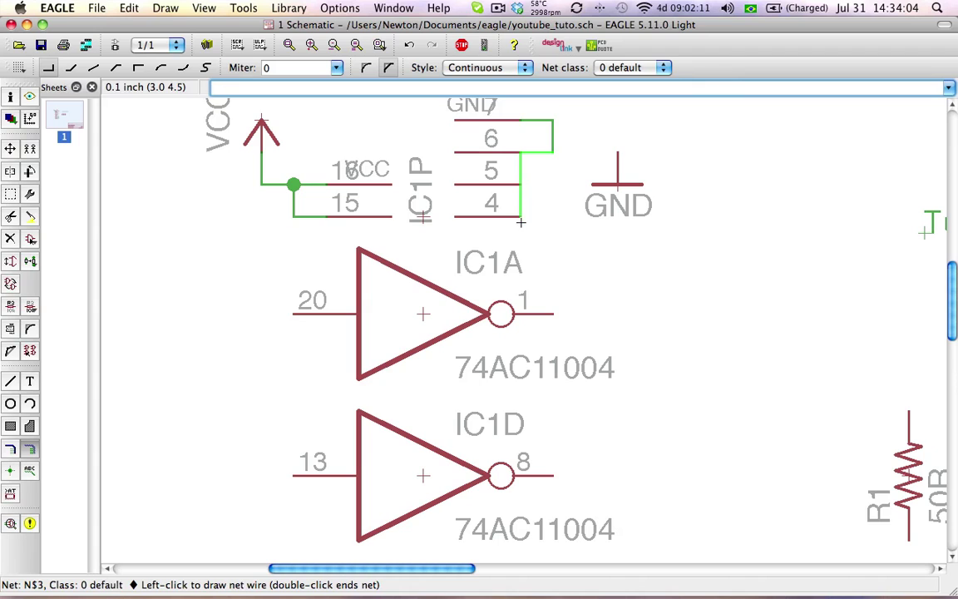
{"action": "left_click", "coordinate": [521, 217]}
{"action": "left_click", "coordinate": [521, 184]}
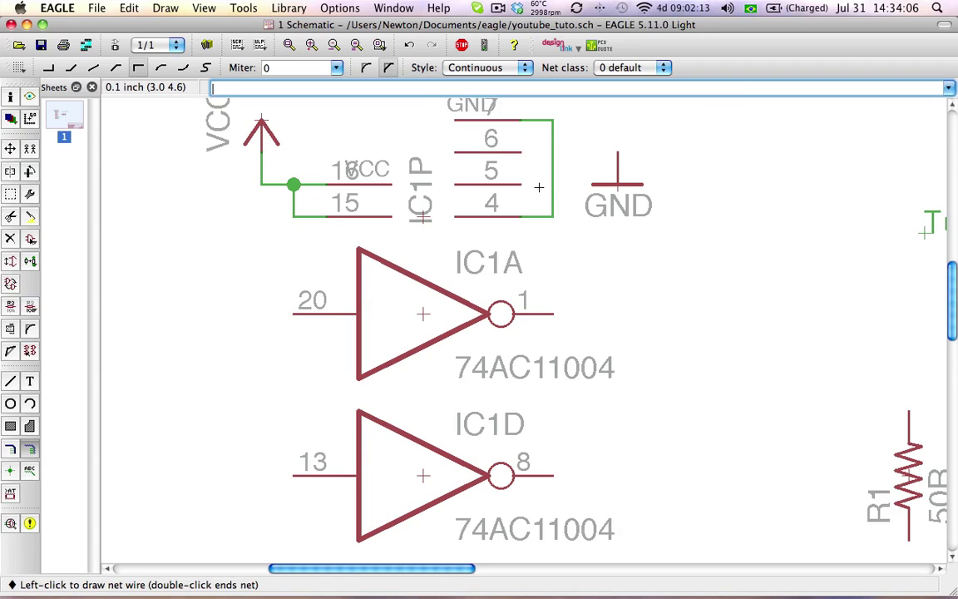
{"action": "left_click", "coordinate": [554, 183]}
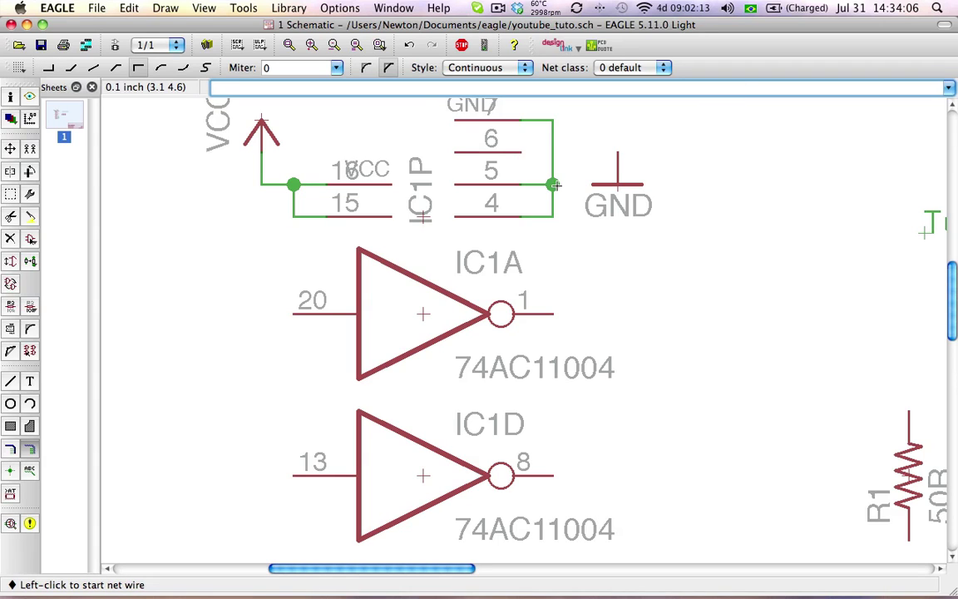
{"action": "left_click", "coordinate": [521, 152]}
{"action": "left_click", "coordinate": [553, 152]}
Connect the common line of the GND pins to the GND supply symbol, and merge that segment into supply net GND
{"action": "left_click", "coordinate": [553, 152]}
{"action": "left_click", "coordinate": [617, 152]}
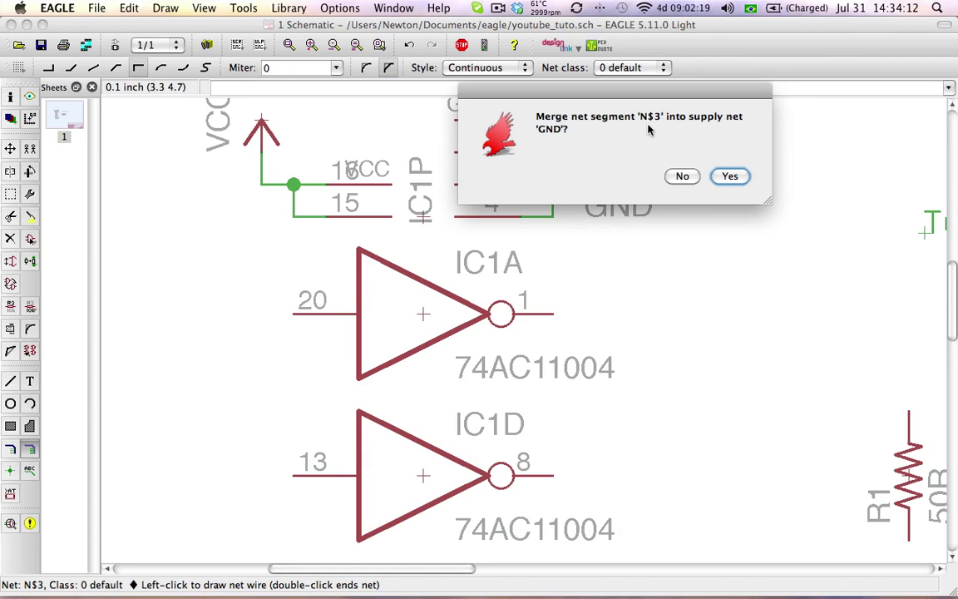
{"action": "left_click", "coordinate": [726, 173]}
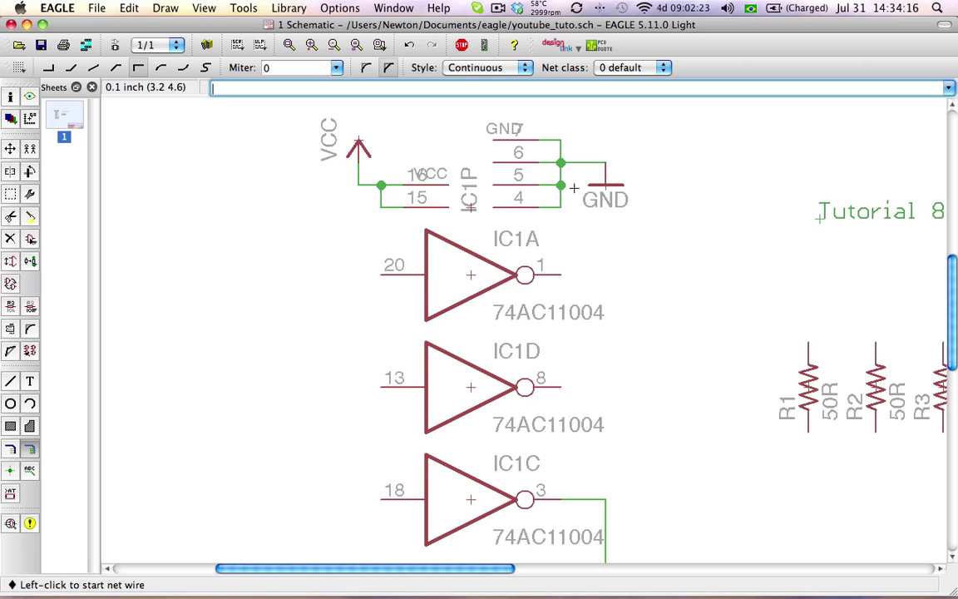
Check the names of the net at the VCC symbol, the net at the GND symbol and the net linking IC1C to IC1B, without renaming them
{"action": "scroll", "coordinate": [539, 251], "scroll_direction": "down", "scroll_amount": 4}
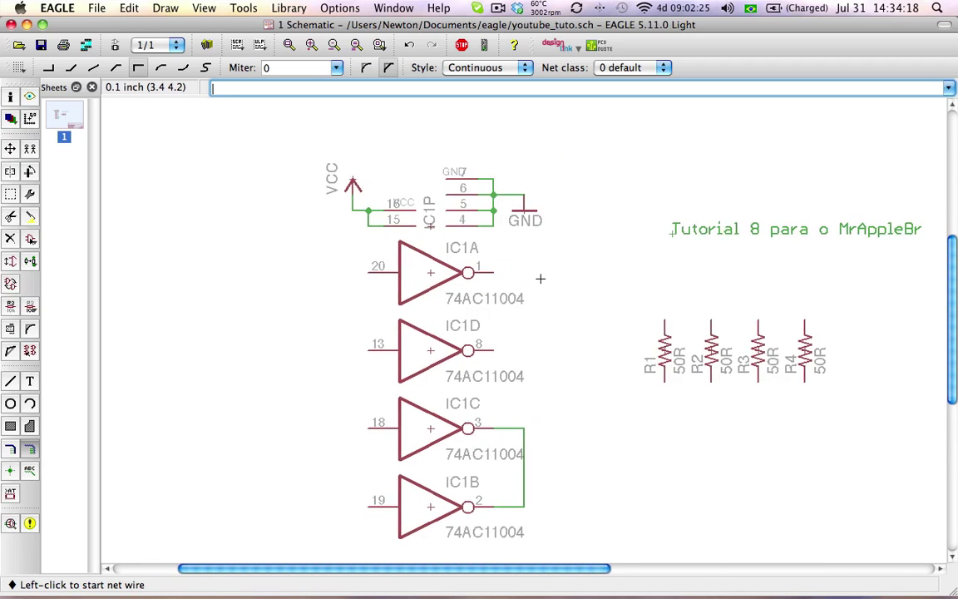
{"action": "scroll", "coordinate": [540, 279], "scroll_direction": "down", "scroll_amount": 2}
{"action": "scroll", "coordinate": [464, 263], "scroll_direction": "up", "scroll_amount": 1}
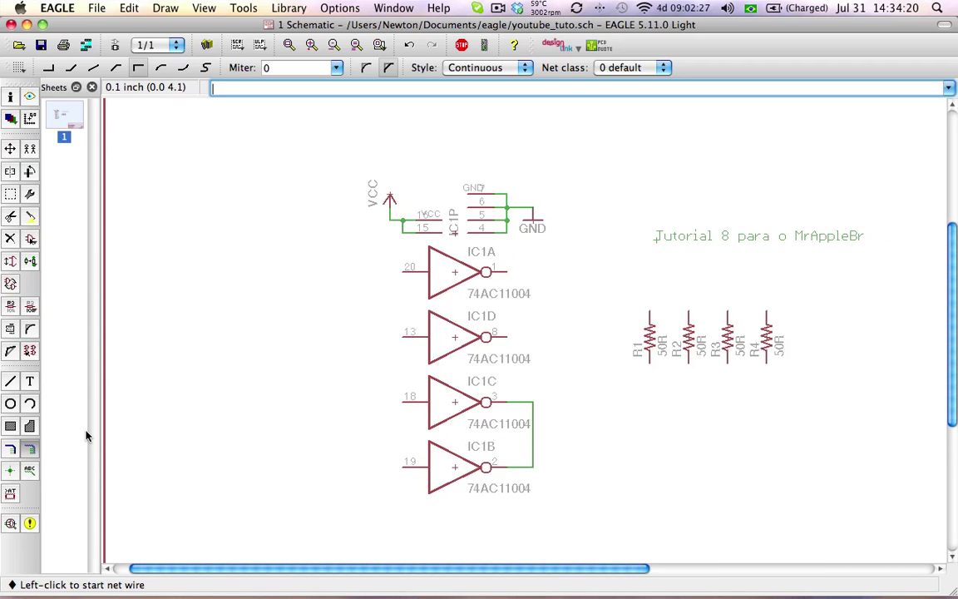
{"action": "left_click", "coordinate": [10, 307]}
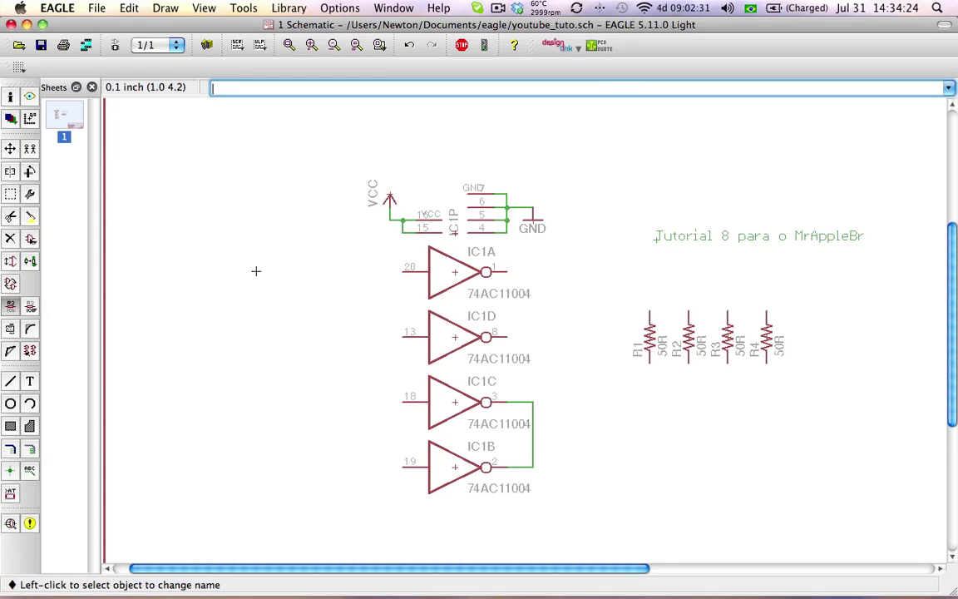
{"action": "left_click", "coordinate": [390, 220]}
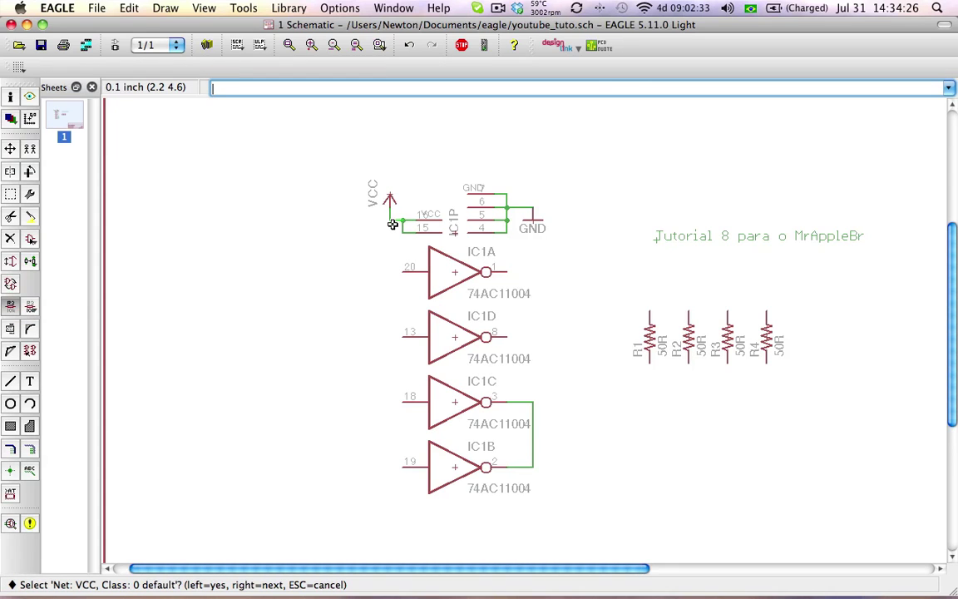
{"action": "left_click", "coordinate": [395, 225]}
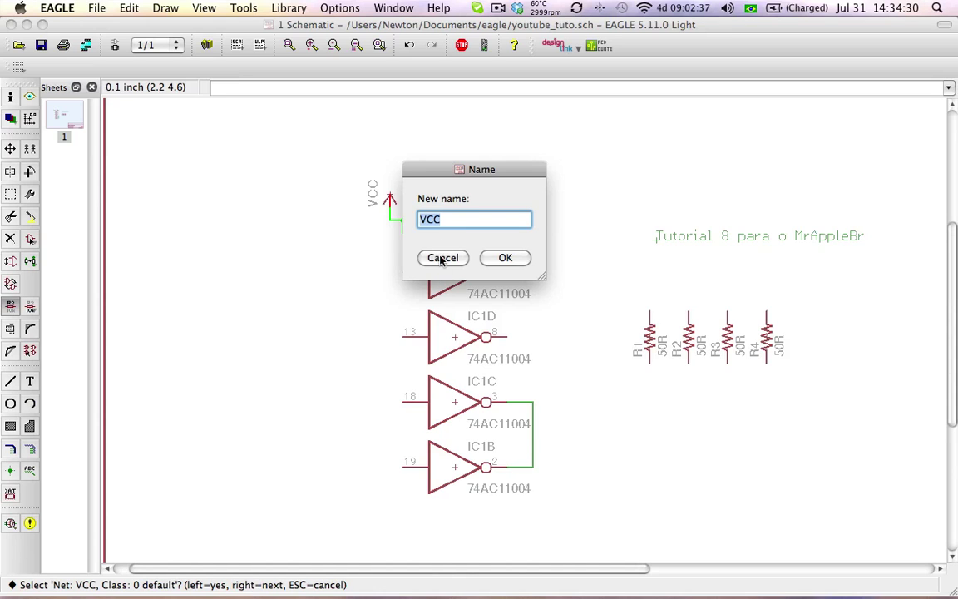
{"action": "left_click", "coordinate": [441, 258]}
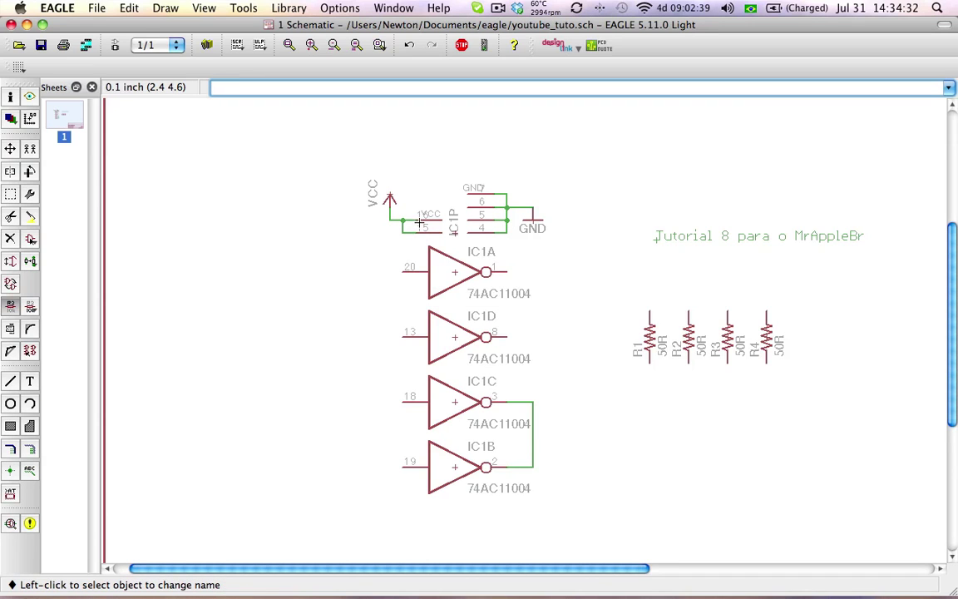
{"action": "left_click", "coordinate": [501, 204]}
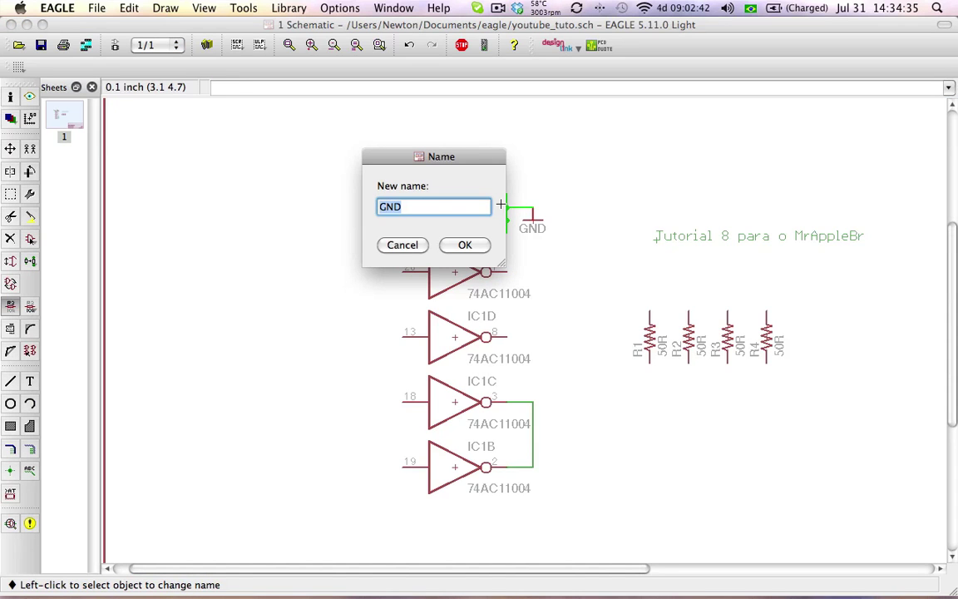
{"action": "left_click", "coordinate": [410, 245]}
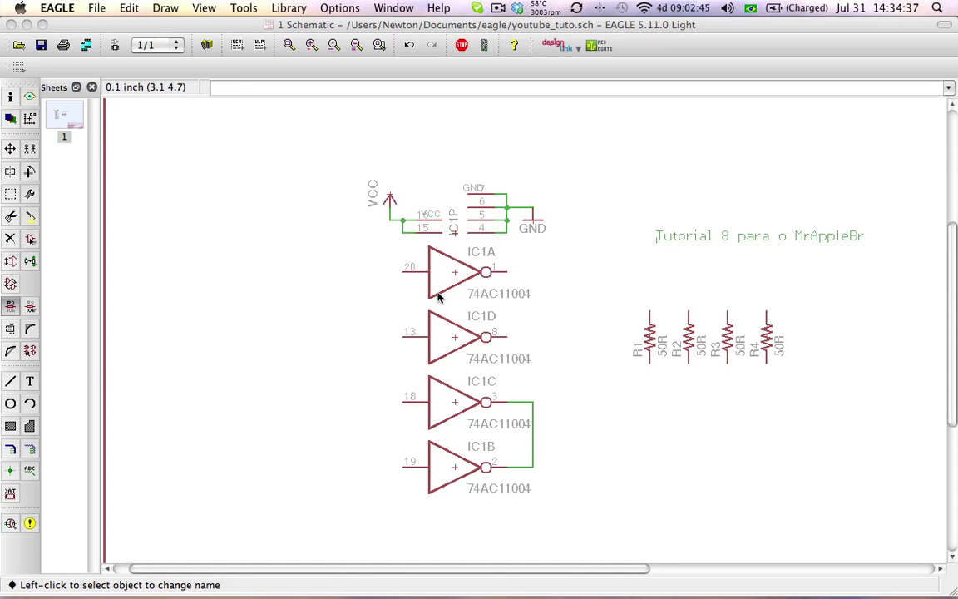
{"action": "left_click", "coordinate": [533, 441]}
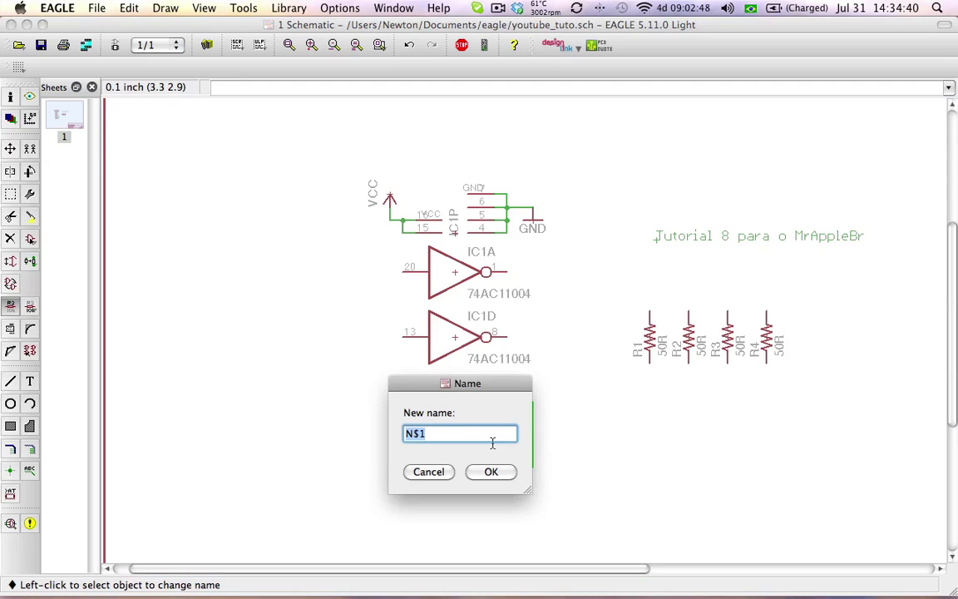
{"action": "left_click", "coordinate": [428, 471]}
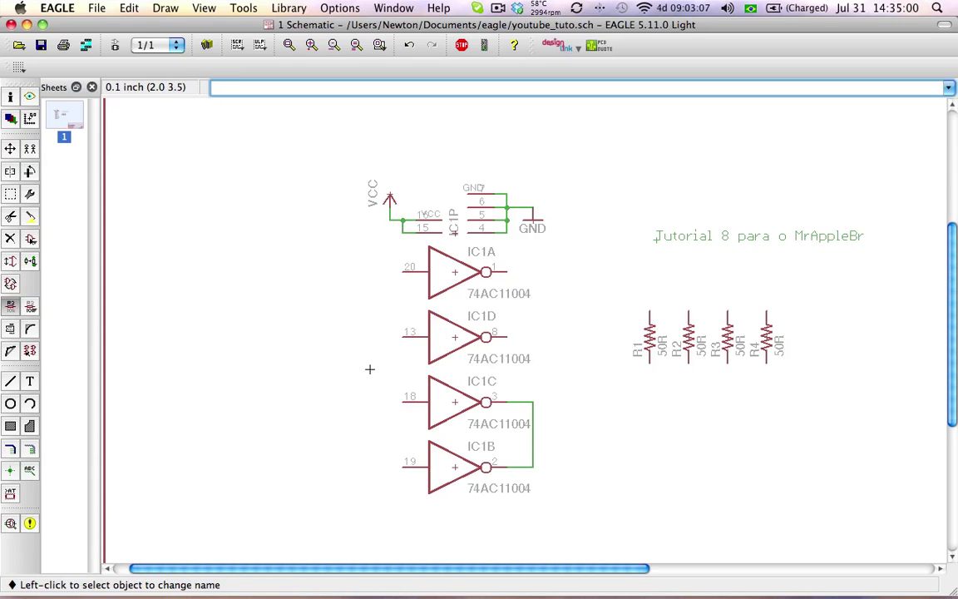
Start a trial net in the empty area above IC1P, try miter radii such as 0.1 and 0.295276 on its corner, and return the miter to 0
{"action": "left_click", "coordinate": [29, 449]}
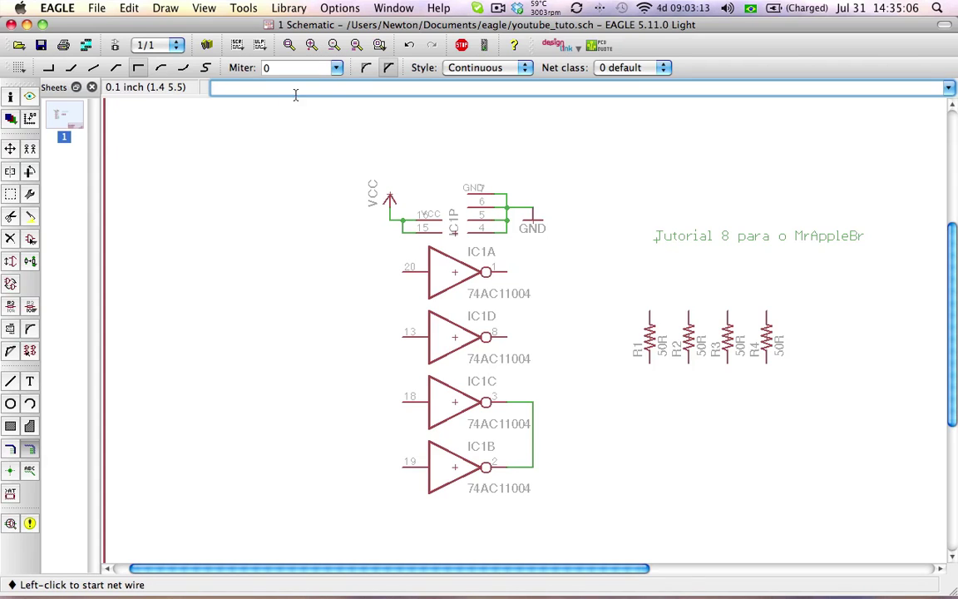
{"action": "left_click", "coordinate": [295, 68]}
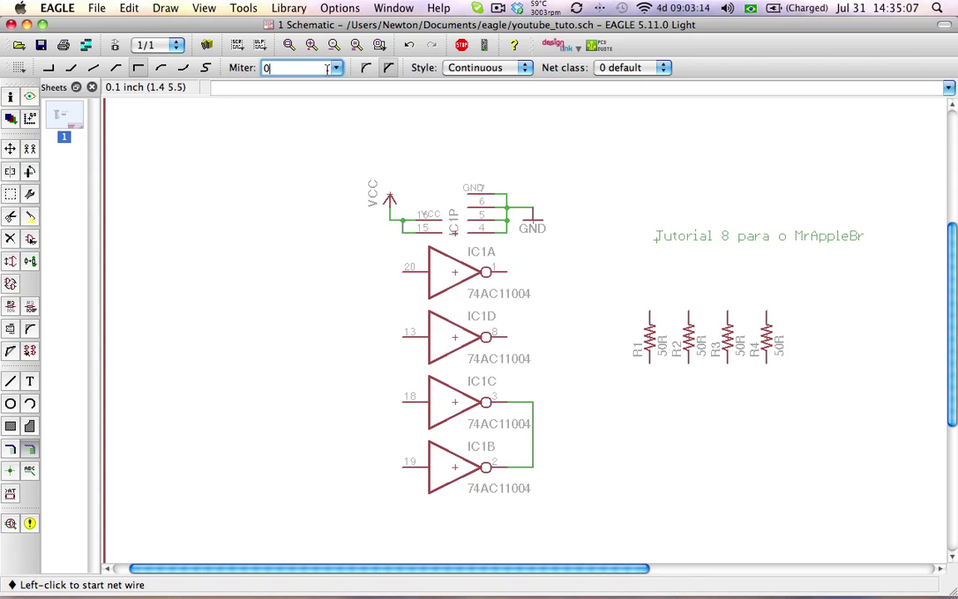
{"action": "left_click", "coordinate": [259, 140]}
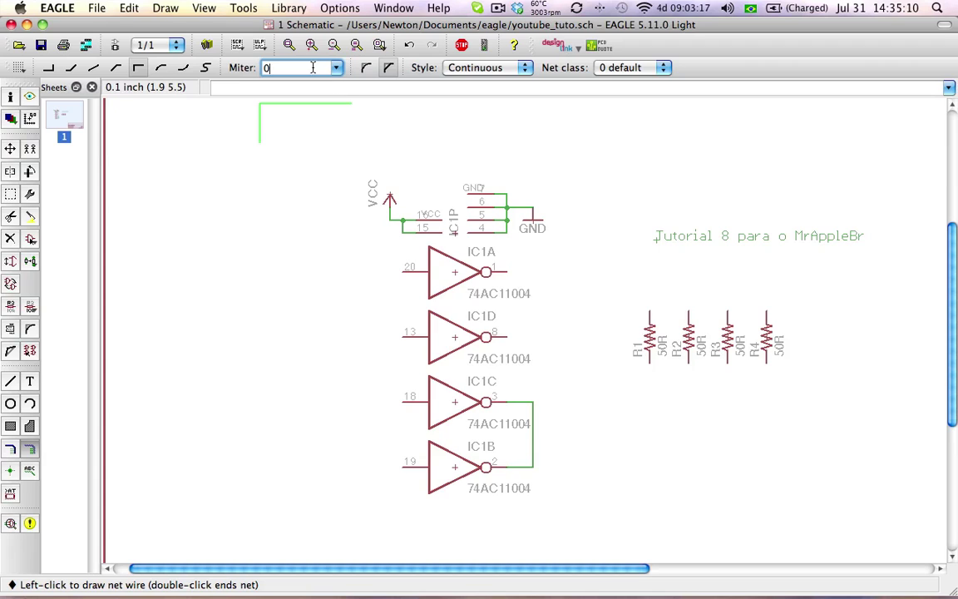
{"action": "type", "text": ".05"}
{"action": "key", "text": "Return"}
{"action": "scroll", "coordinate": [311, 66], "scroll_direction": "down", "scroll_amount": 1}
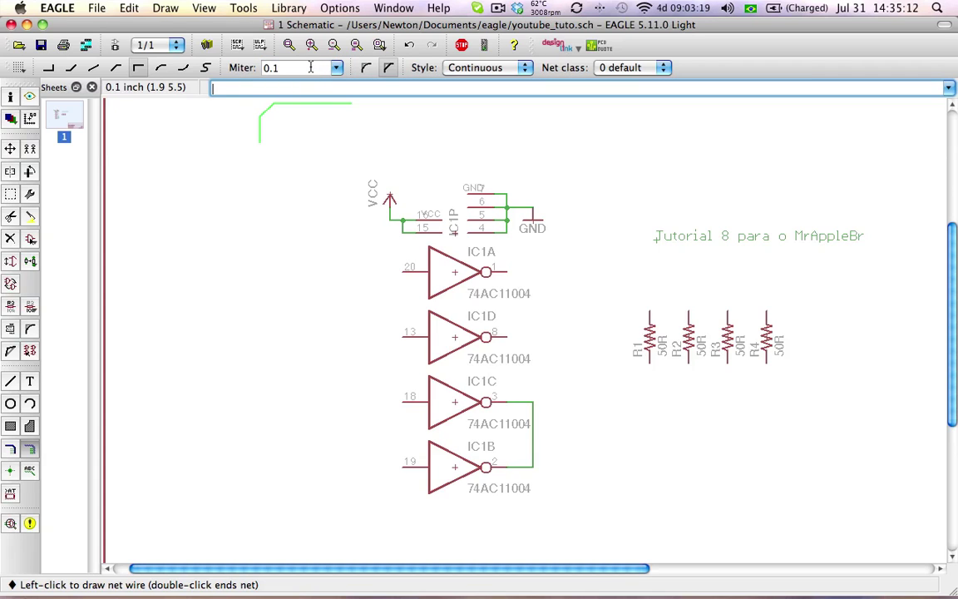
{"action": "scroll", "coordinate": [311, 68], "scroll_direction": "down", "scroll_amount": 2}
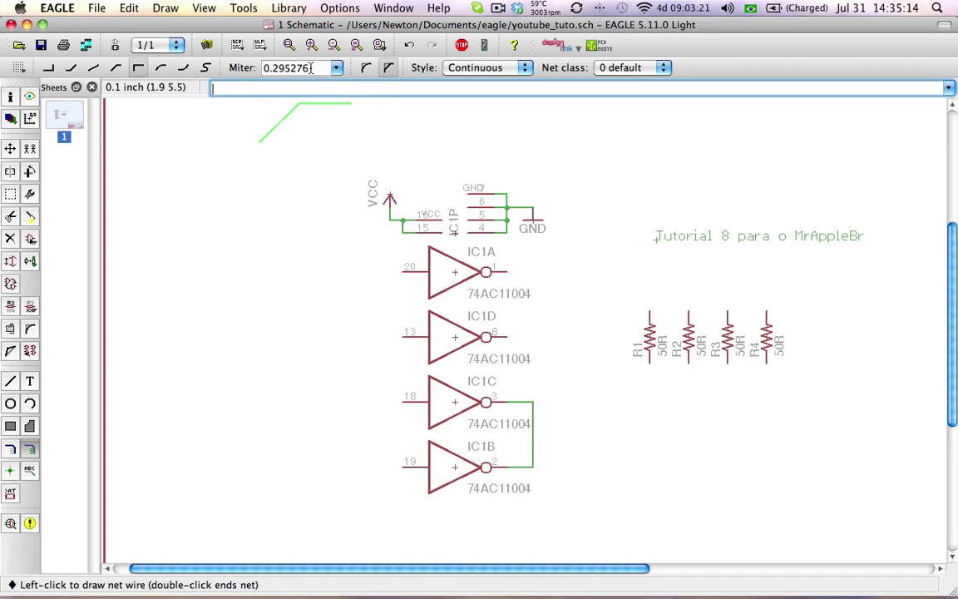
{"action": "scroll", "coordinate": [311, 69], "scroll_direction": "up", "scroll_amount": 1}
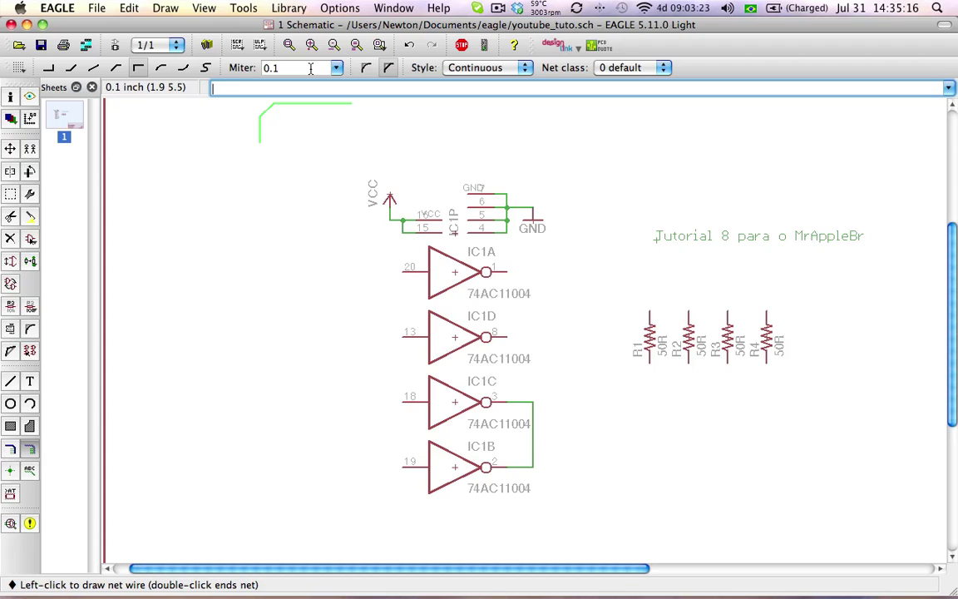
{"action": "scroll", "coordinate": [310, 73], "scroll_direction": "up", "scroll_amount": 4}
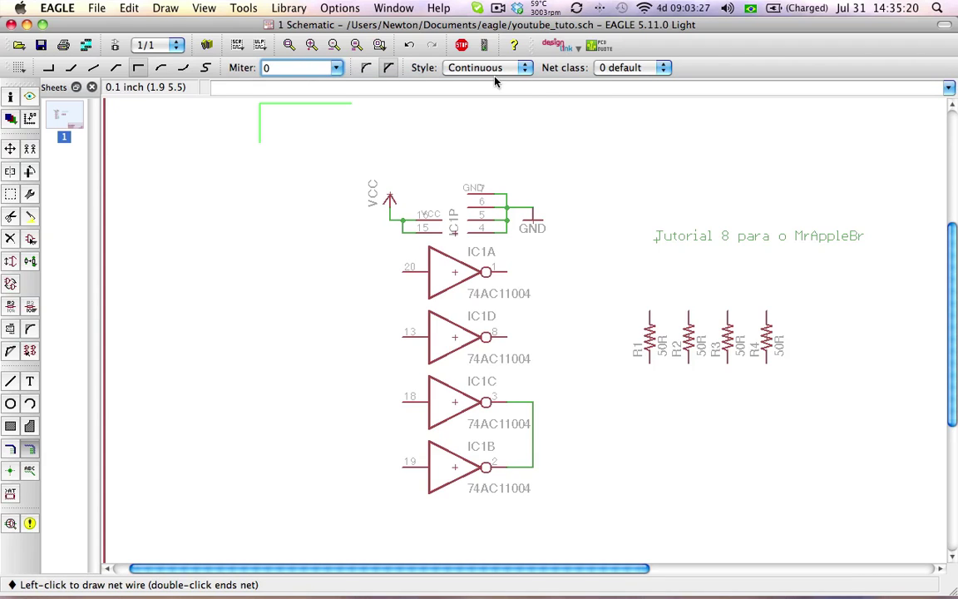
Try the LongDash, ShortDash and DashDot line styles on the trial net, and return the style to Continuous
{"action": "left_click", "coordinate": [447, 68]}
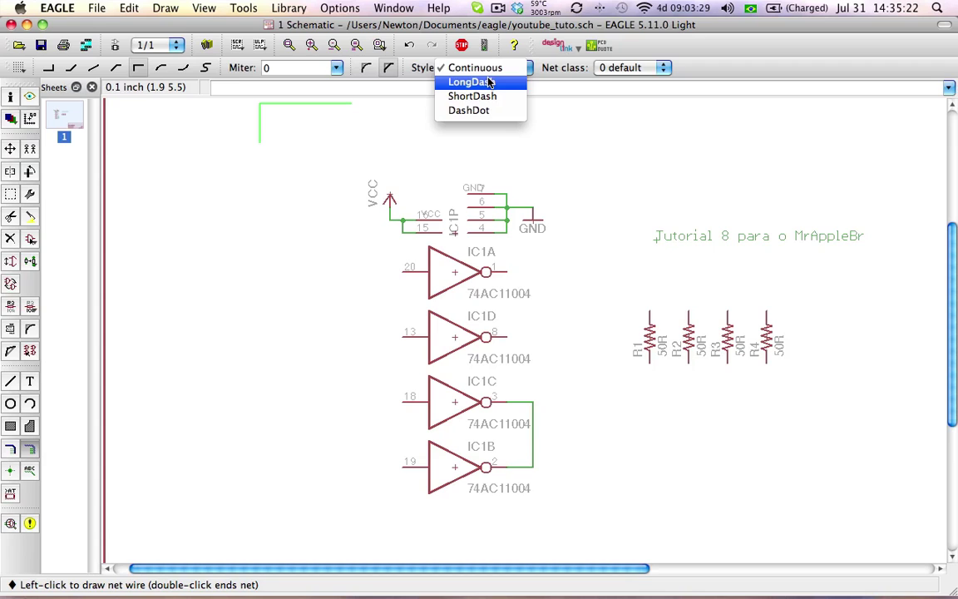
{"action": "left_click", "coordinate": [489, 81]}
{"action": "left_click", "coordinate": [466, 68]}
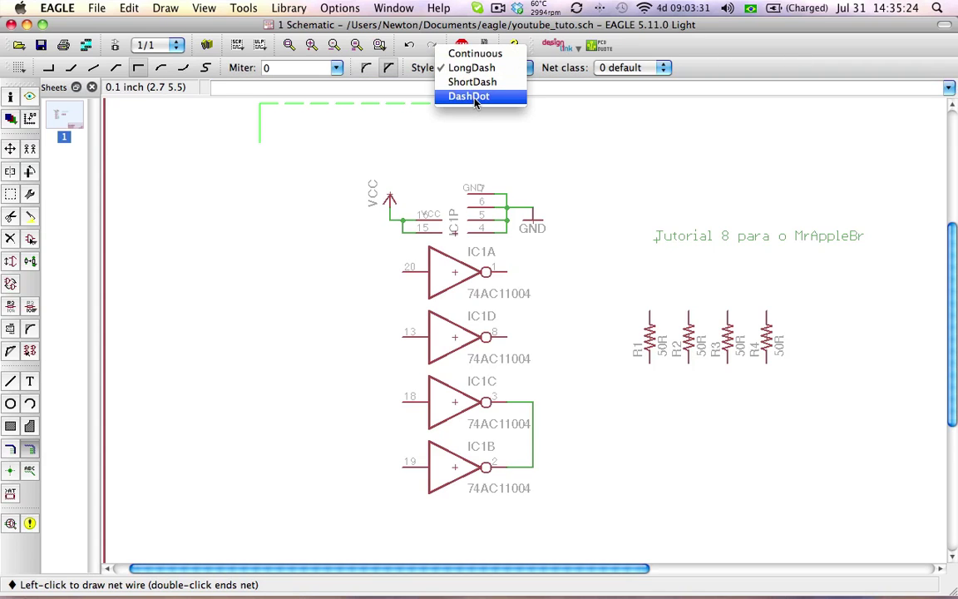
{"action": "left_click", "coordinate": [475, 83]}
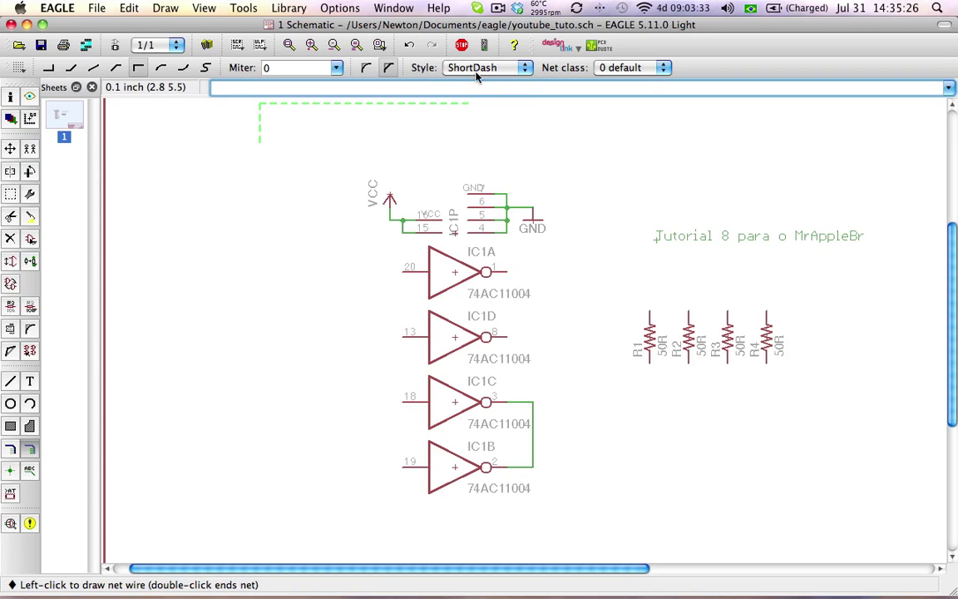
{"action": "left_click", "coordinate": [467, 68]}
{"action": "left_click", "coordinate": [475, 82]}
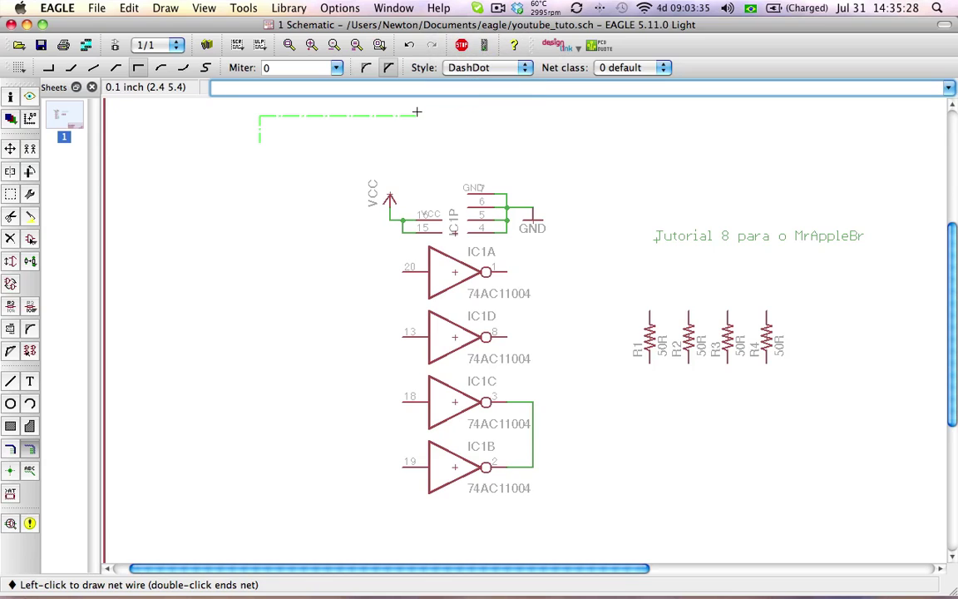
{"action": "left_click", "coordinate": [483, 67]}
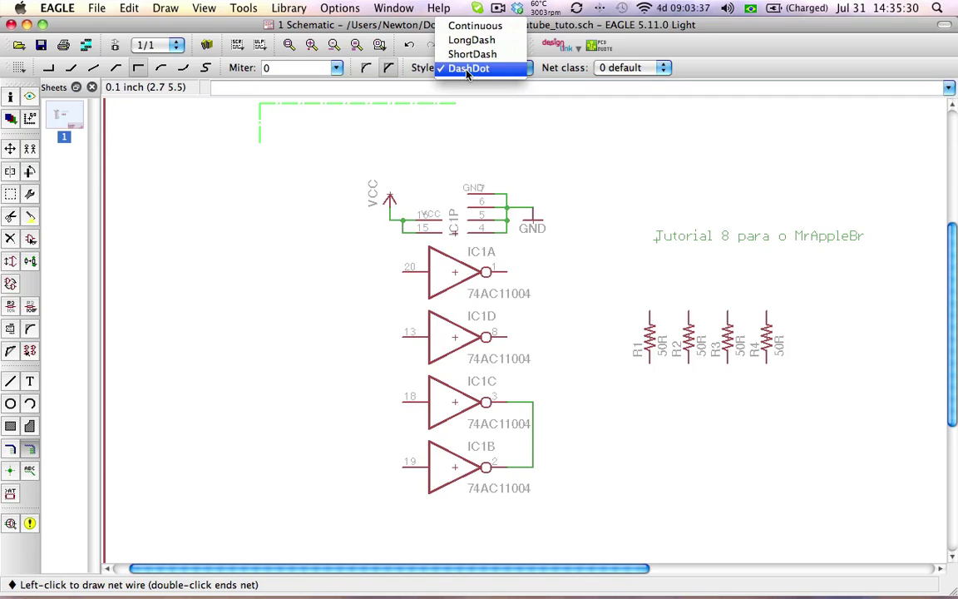
{"action": "left_click", "coordinate": [474, 26]}
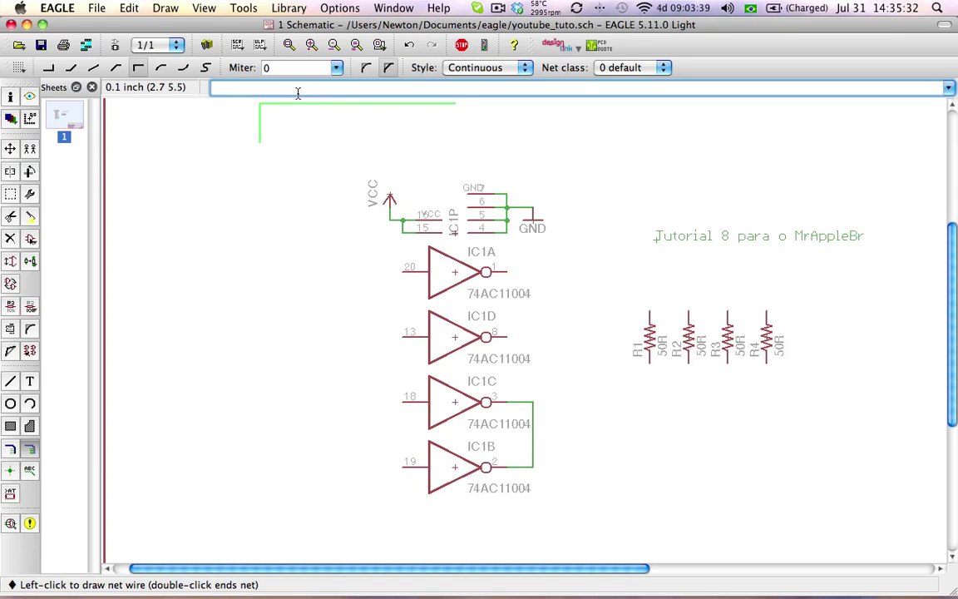
Discard the unfinished trial net, and try a name label on the net joining IC1P's GND pins
{"action": "key", "text": "Escape"}
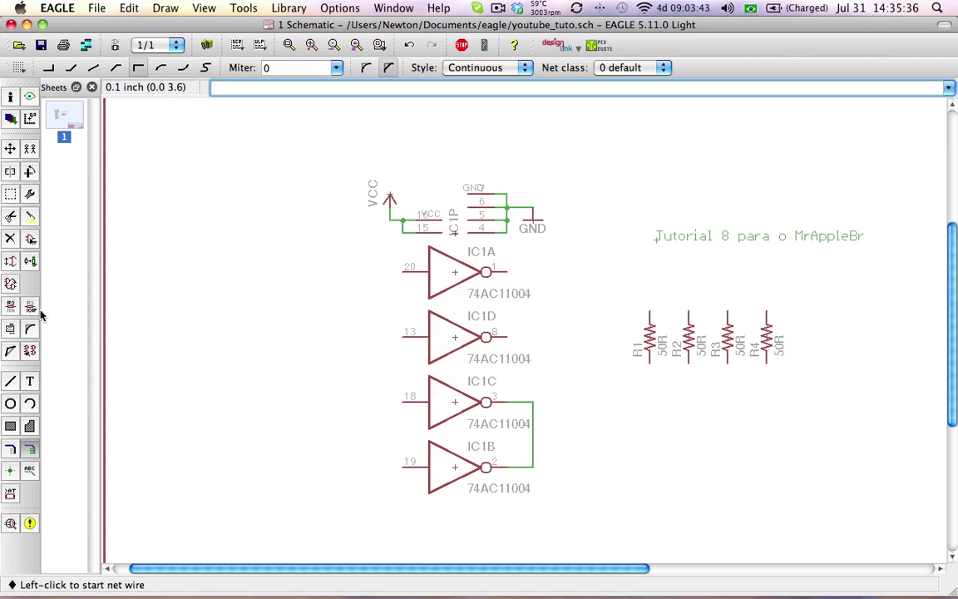
{"action": "left_click", "coordinate": [29, 470]}
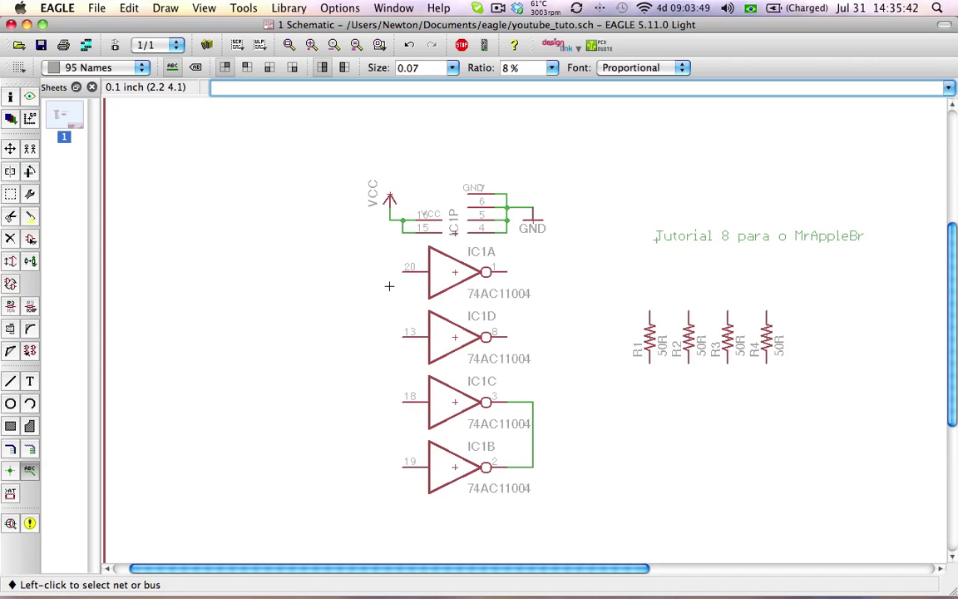
{"action": "scroll", "coordinate": [507, 192], "scroll_direction": "up", "scroll_amount": 5}
{"action": "left_click", "coordinate": [506, 197]}
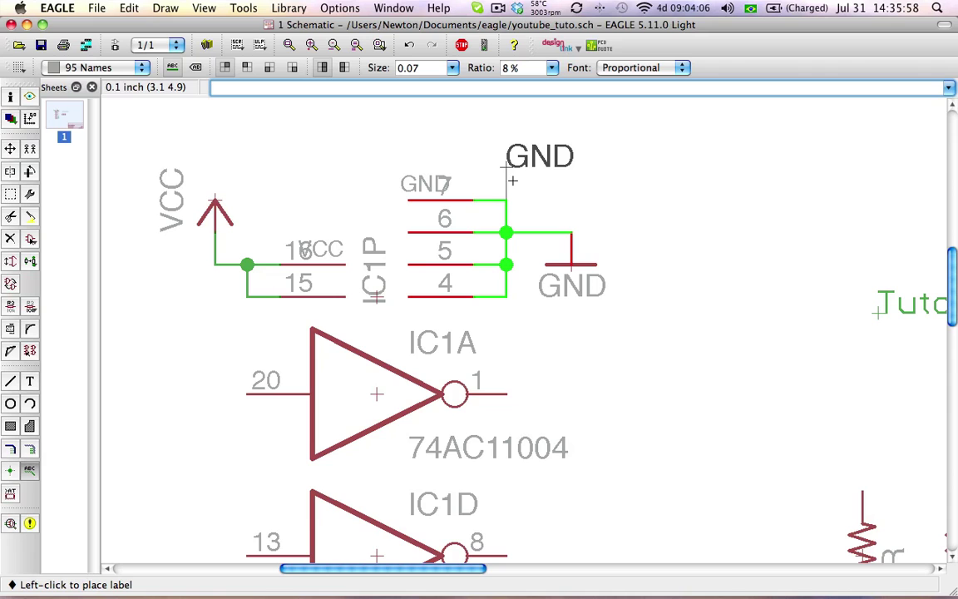
{"action": "key", "text": "Escape"}
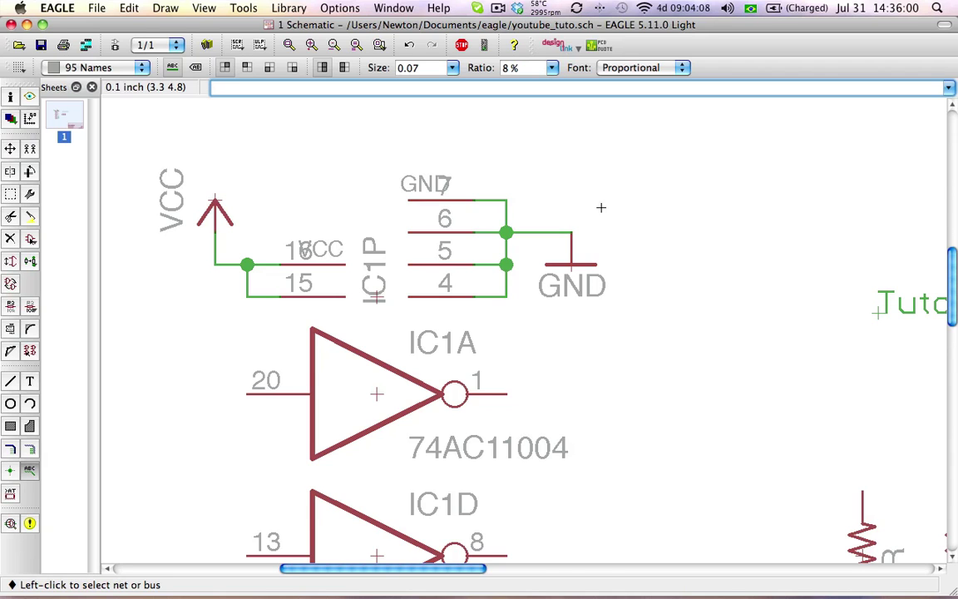
{"action": "scroll", "coordinate": [616, 277], "scroll_direction": "down", "scroll_amount": 3}
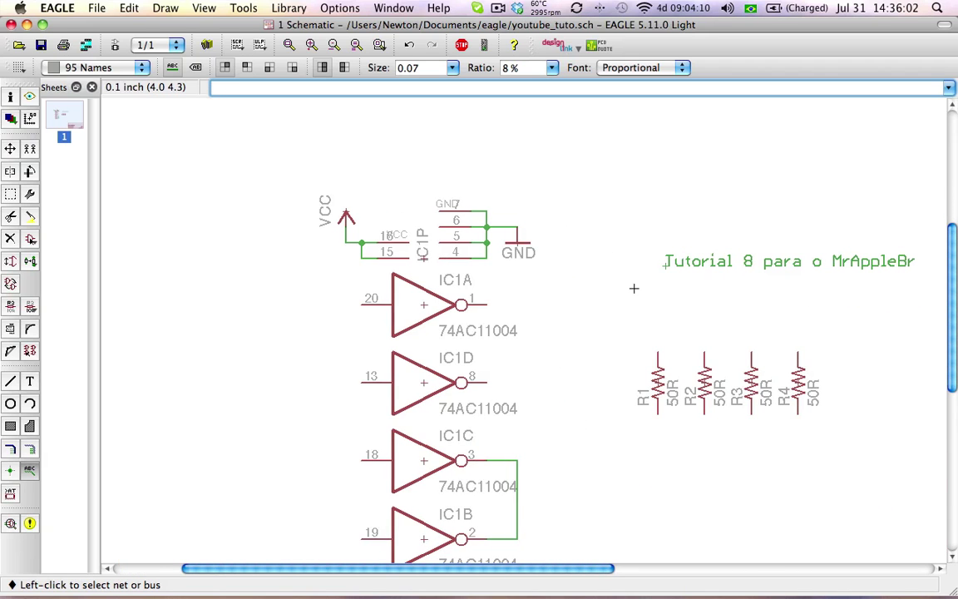
Draw a short net about 0.1 inch long straight down from R1's lower pin
{"action": "scroll", "coordinate": [676, 363], "scroll_direction": "up", "scroll_amount": 3}
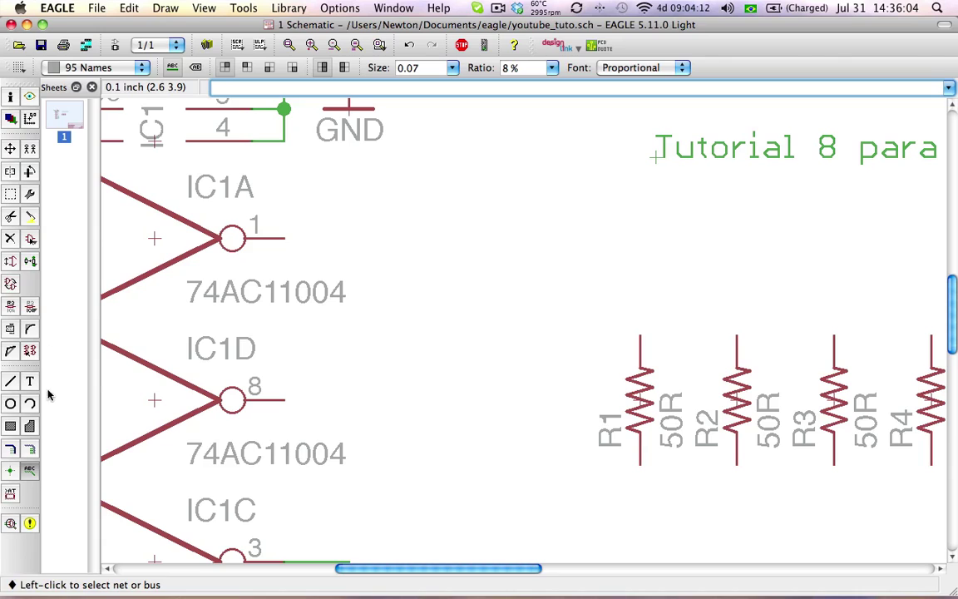
{"action": "left_click", "coordinate": [29, 449]}
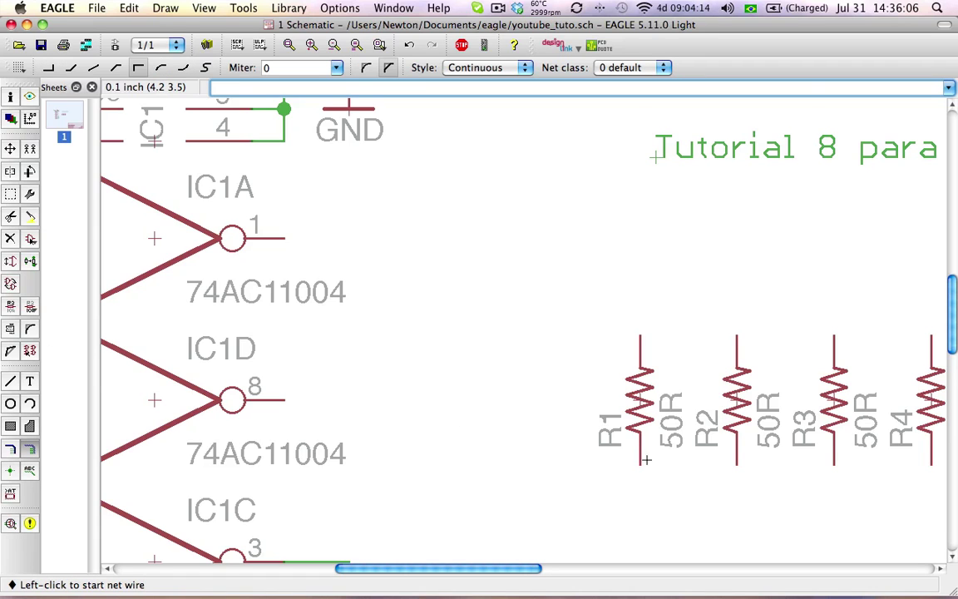
{"action": "left_click", "coordinate": [639, 467]}
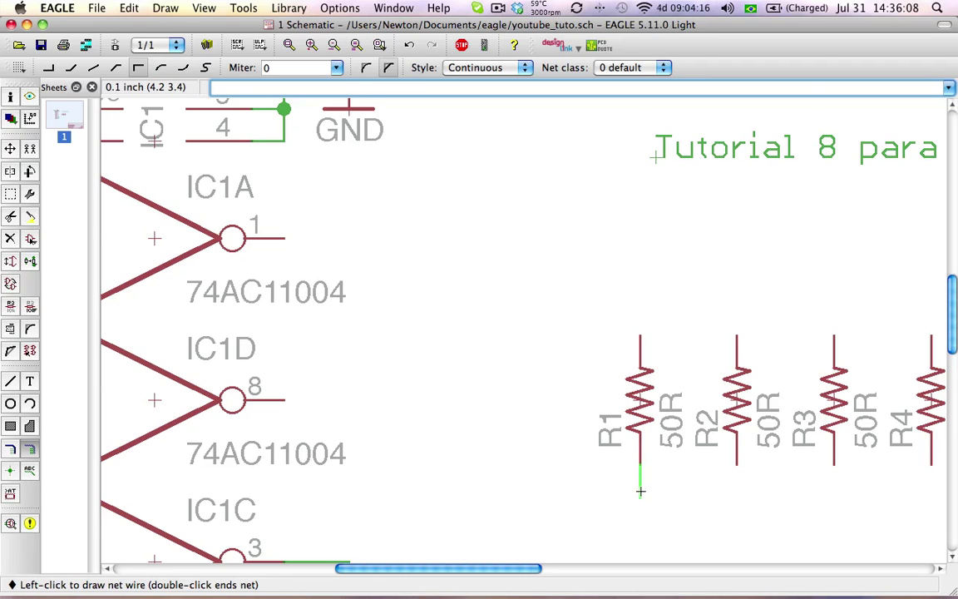
{"action": "double_click", "coordinate": [640, 496]}
{"action": "scroll", "coordinate": [499, 499], "scroll_direction": "down", "scroll_amount": 1}
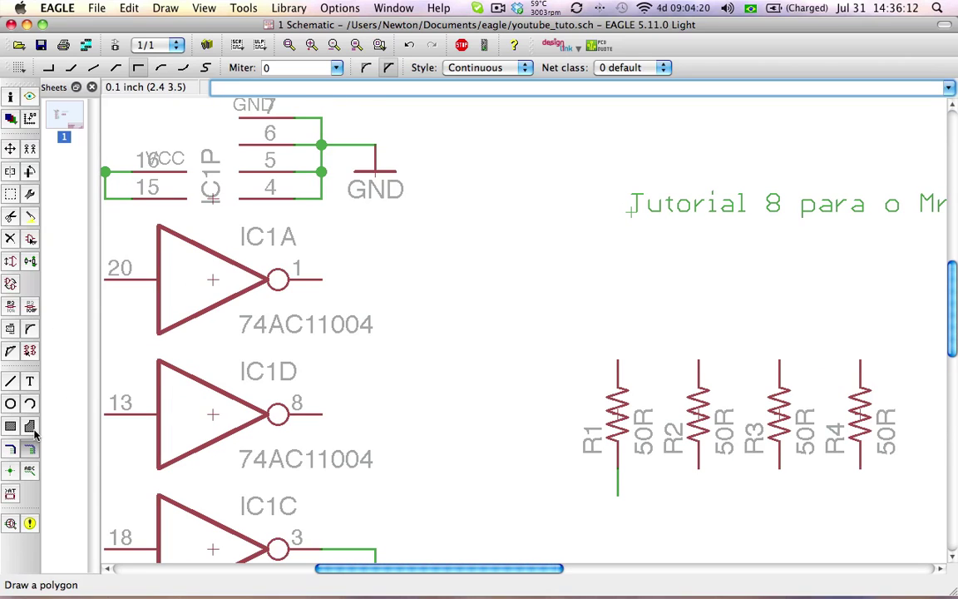
Add a name label, rotated to read vertically, at the lower end of R1's net
{"action": "left_click", "coordinate": [30, 472]}
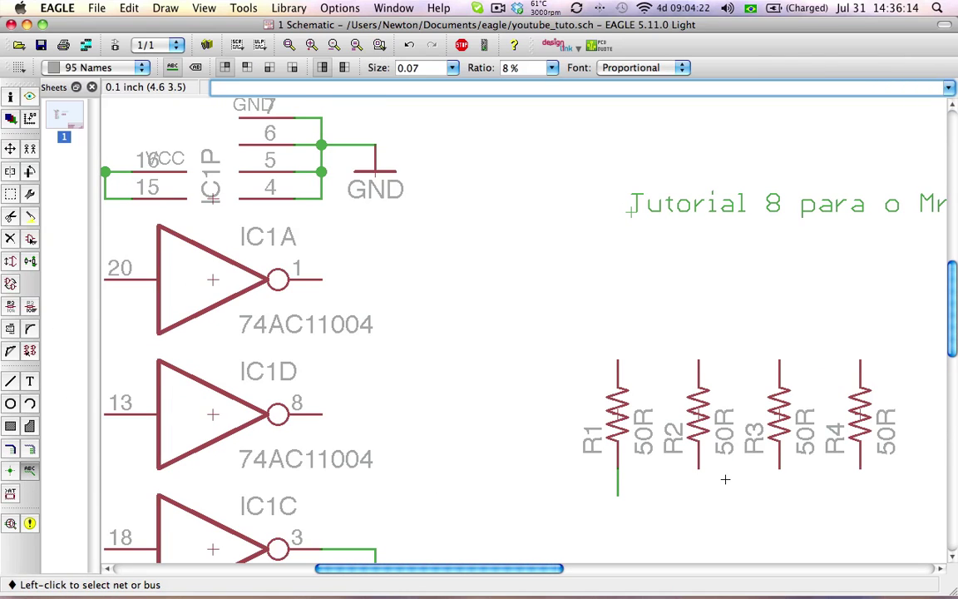
{"action": "left_click", "coordinate": [618, 497]}
{"action": "right_click", "coordinate": [620, 498]}
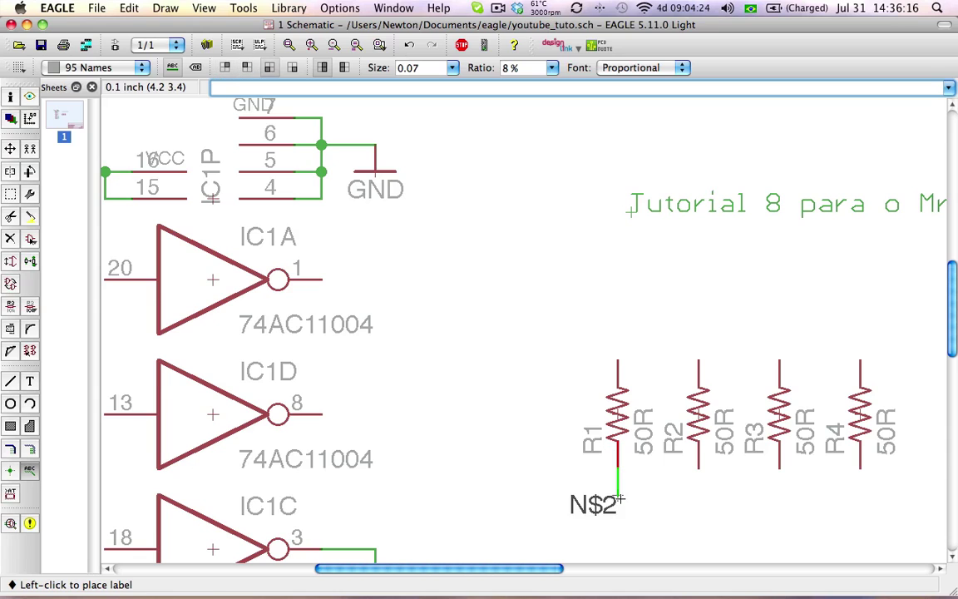
{"action": "right_click", "coordinate": [620, 498]}
{"action": "left_click", "coordinate": [618, 497]}
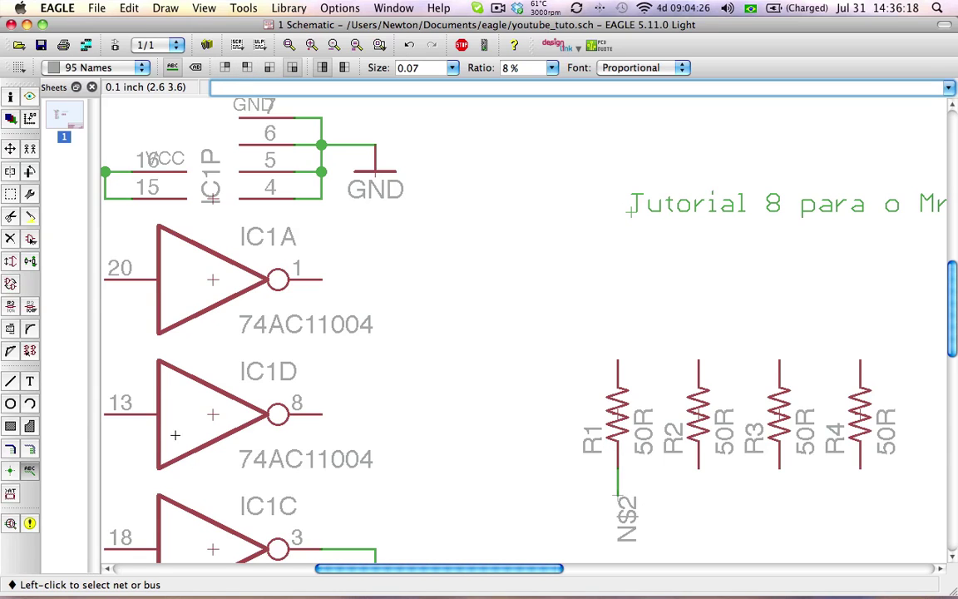
Rename the net below R1 to GND, and agree to connect it with the existing GND net
{"action": "left_click", "coordinate": [30, 307]}
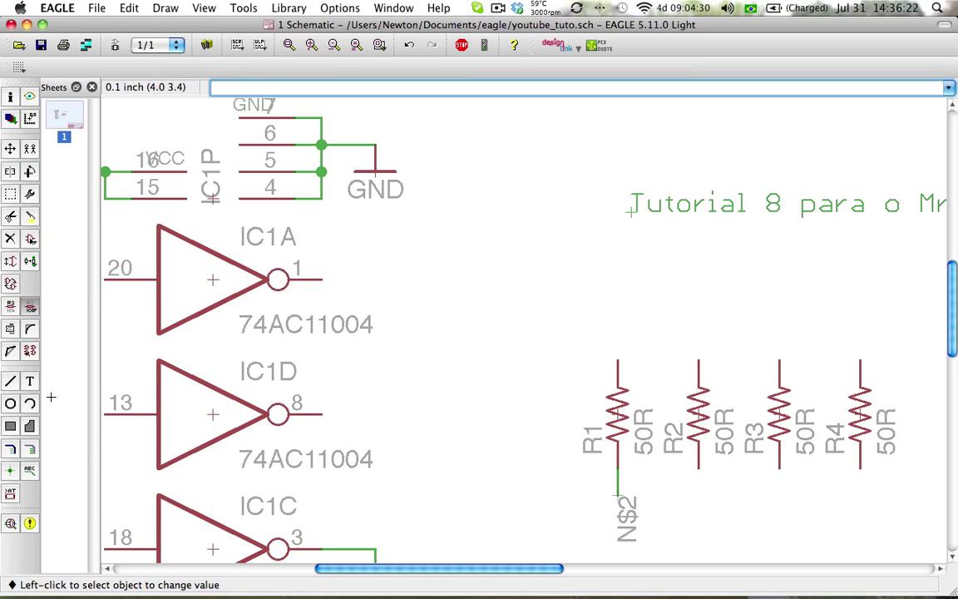
{"action": "left_click", "coordinate": [10, 309]}
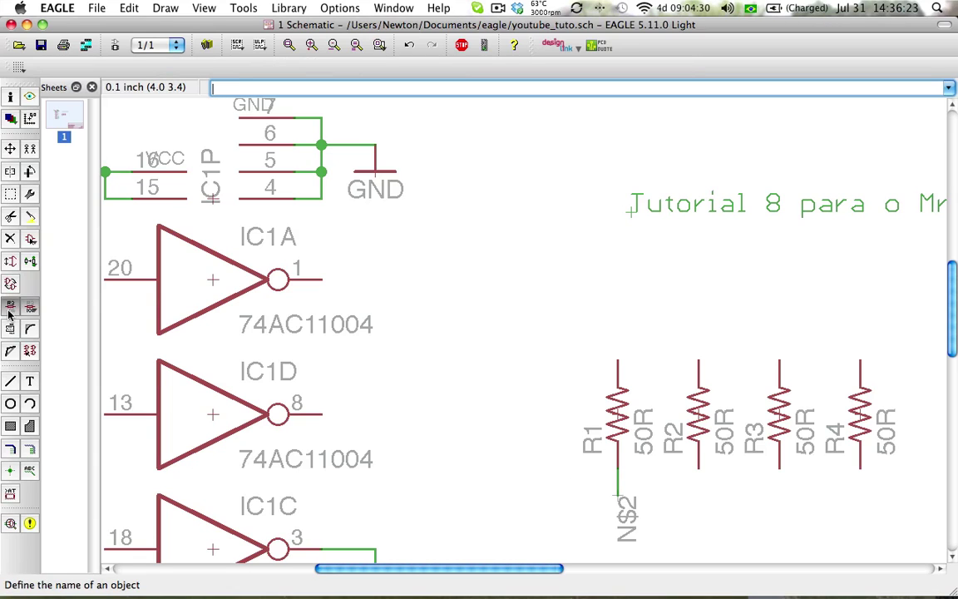
{"action": "left_click", "coordinate": [620, 500]}
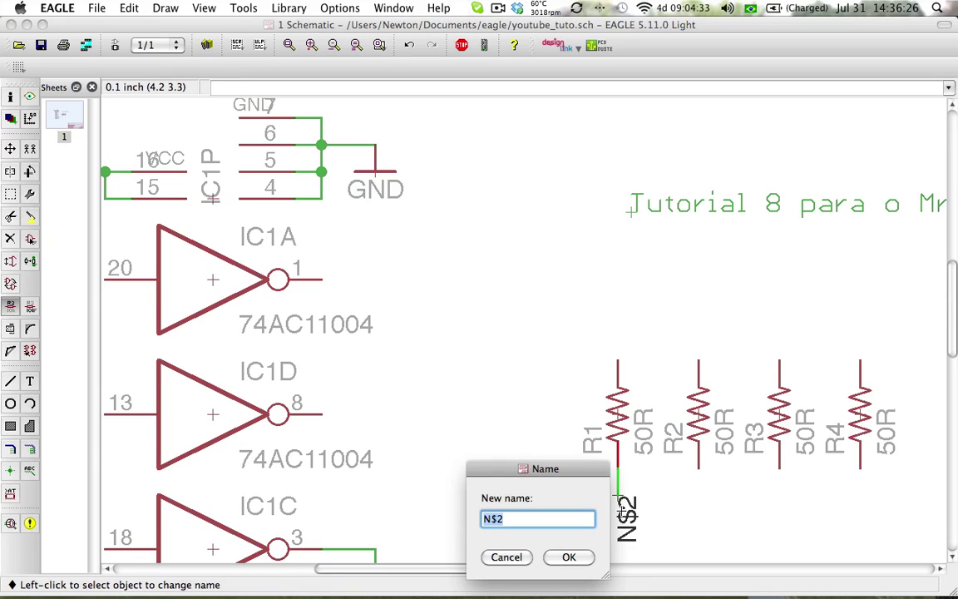
{"action": "type", "text": "GND"}
{"action": "key", "text": "Return"}
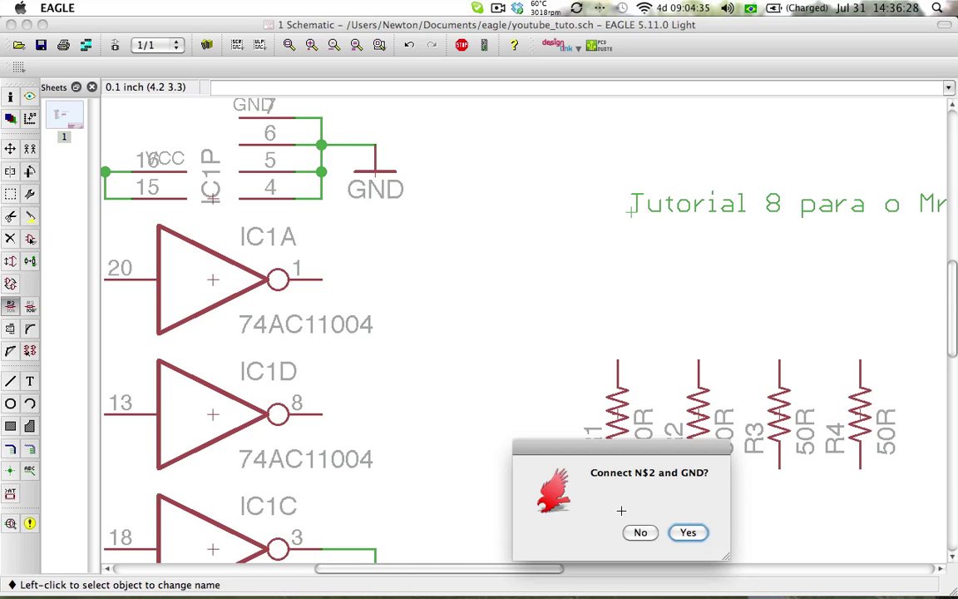
{"action": "left_click", "coordinate": [690, 533]}
Use Show to highlight all gates of IC1, and highlight the GND net to check its link to R1
{"action": "scroll", "coordinate": [638, 506], "scroll_direction": "down", "scroll_amount": 1}
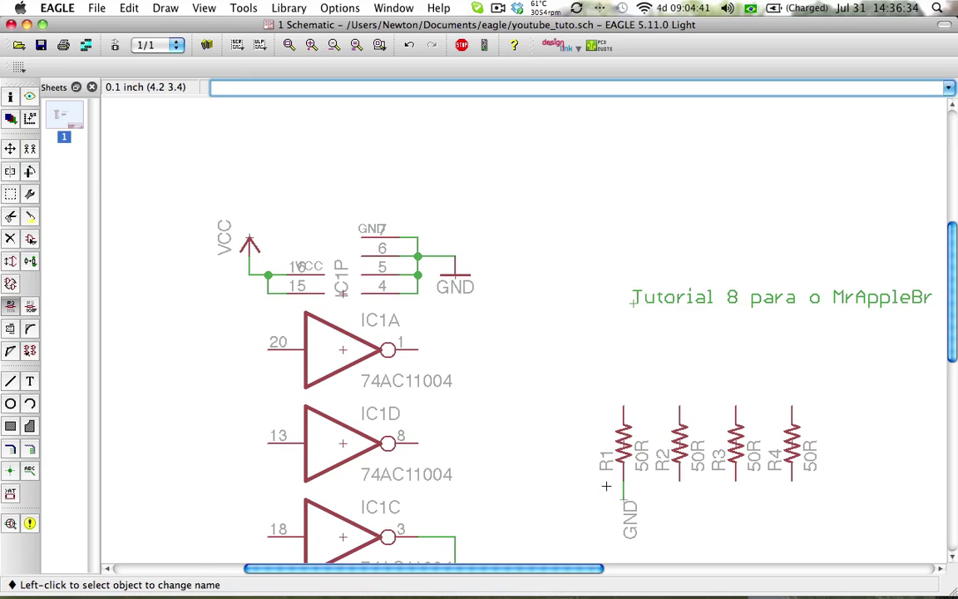
{"action": "scroll", "coordinate": [496, 352], "scroll_direction": "up", "scroll_amount": 2}
{"action": "scroll", "coordinate": [545, 359], "scroll_direction": "down", "scroll_amount": 1}
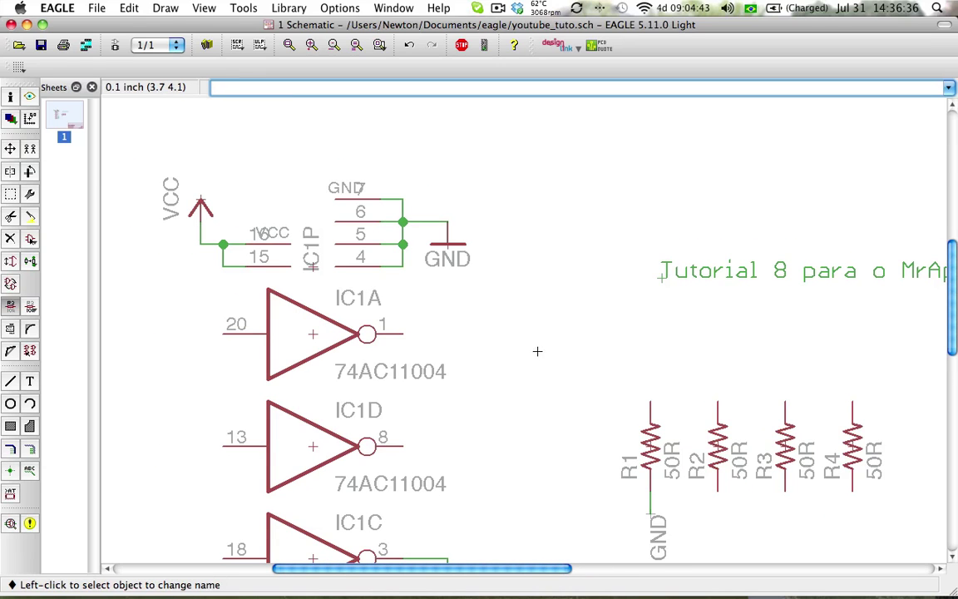
{"action": "scroll", "coordinate": [539, 353], "scroll_direction": "down", "scroll_amount": 2}
{"action": "scroll", "coordinate": [555, 366], "scroll_direction": "up", "scroll_amount": 1}
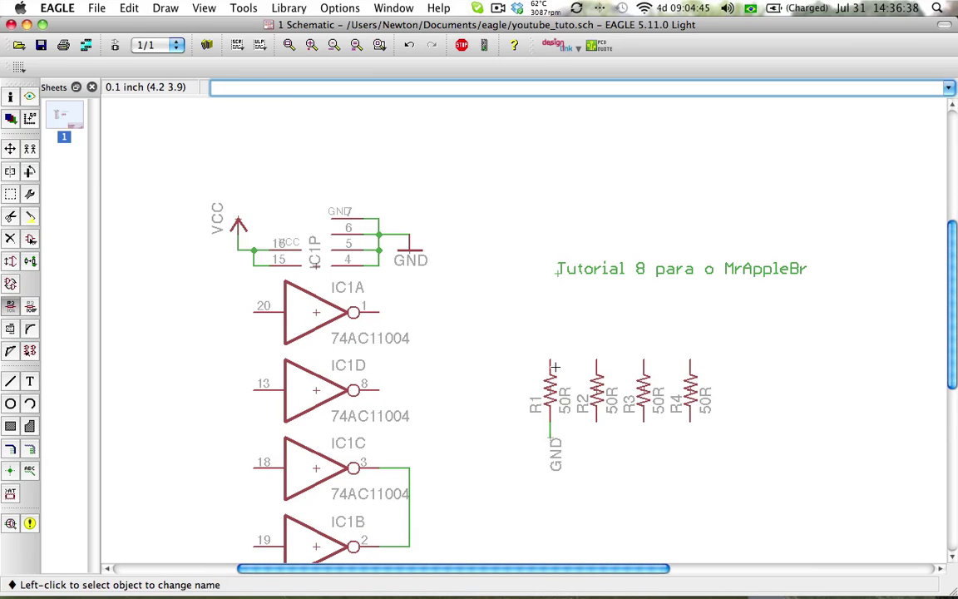
{"action": "left_click", "coordinate": [29, 97]}
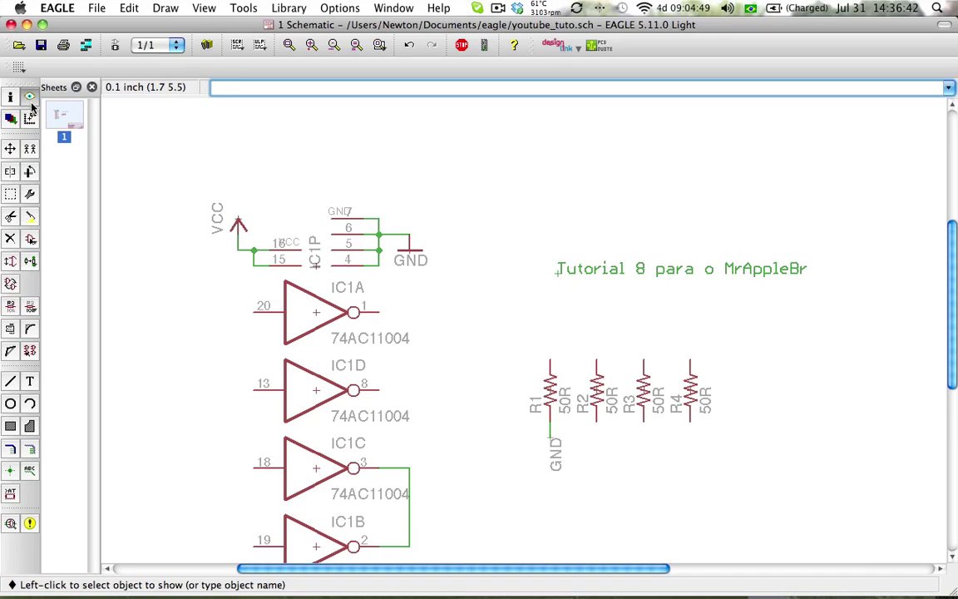
{"action": "left_click", "coordinate": [320, 310]}
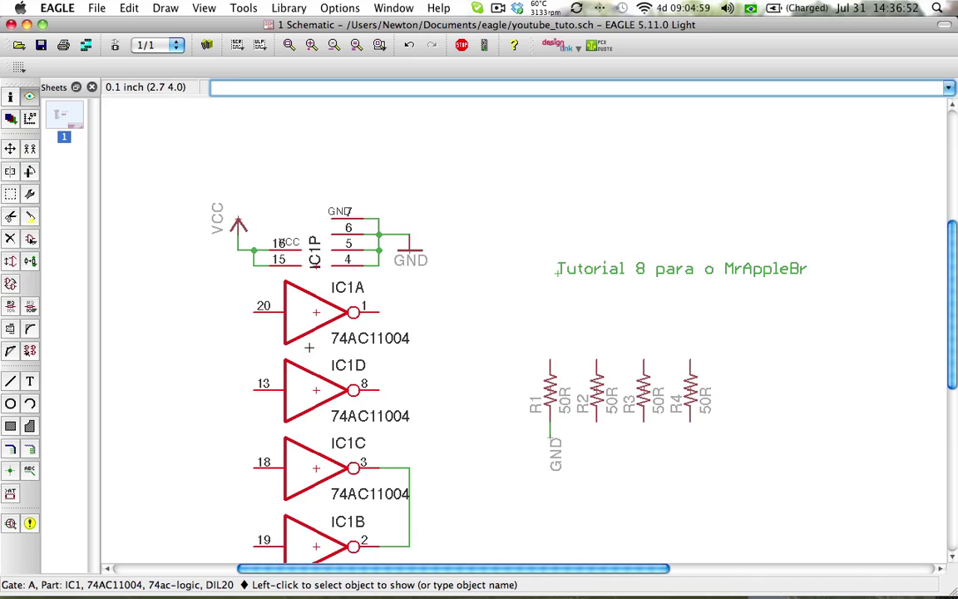
{"action": "left_click", "coordinate": [374, 237]}
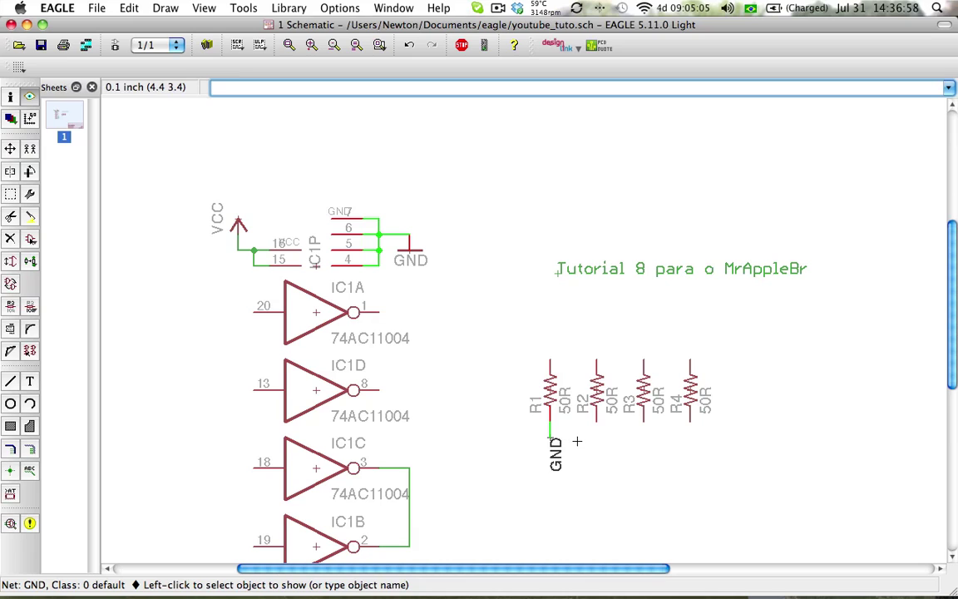
{"action": "scroll", "coordinate": [411, 249], "scroll_direction": "down", "scroll_amount": 1}
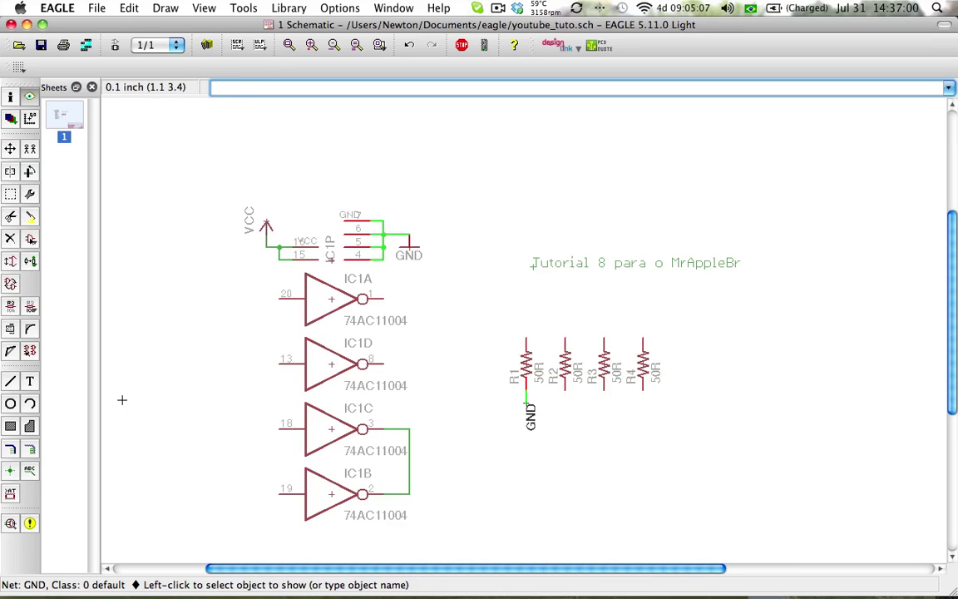
Draw a horizontal net in the empty area above the tutorial text, and a separate vertical net crossing it
{"action": "left_click", "coordinate": [29, 476]}
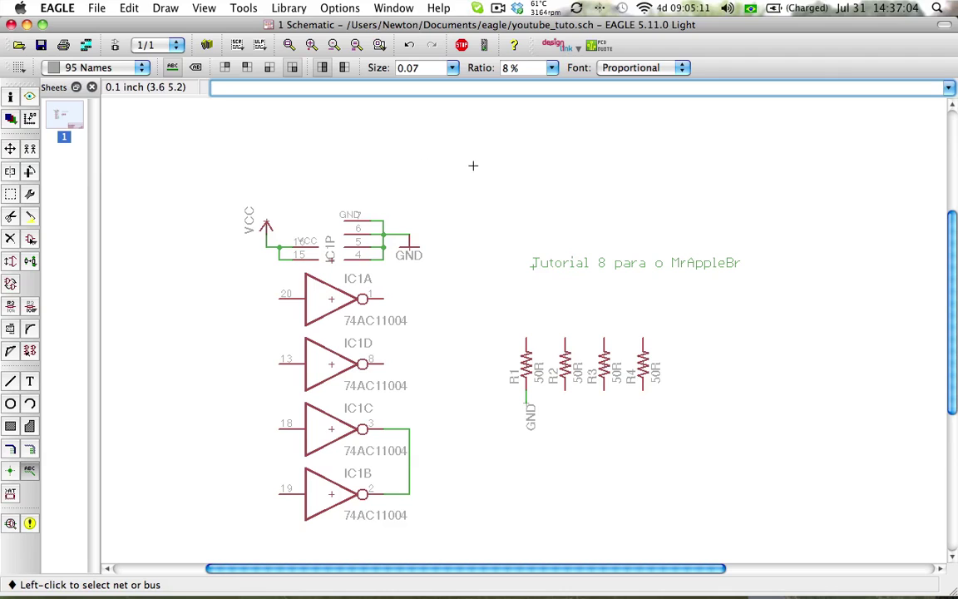
{"action": "left_click", "coordinate": [31, 450]}
{"action": "left_click", "coordinate": [473, 168]}
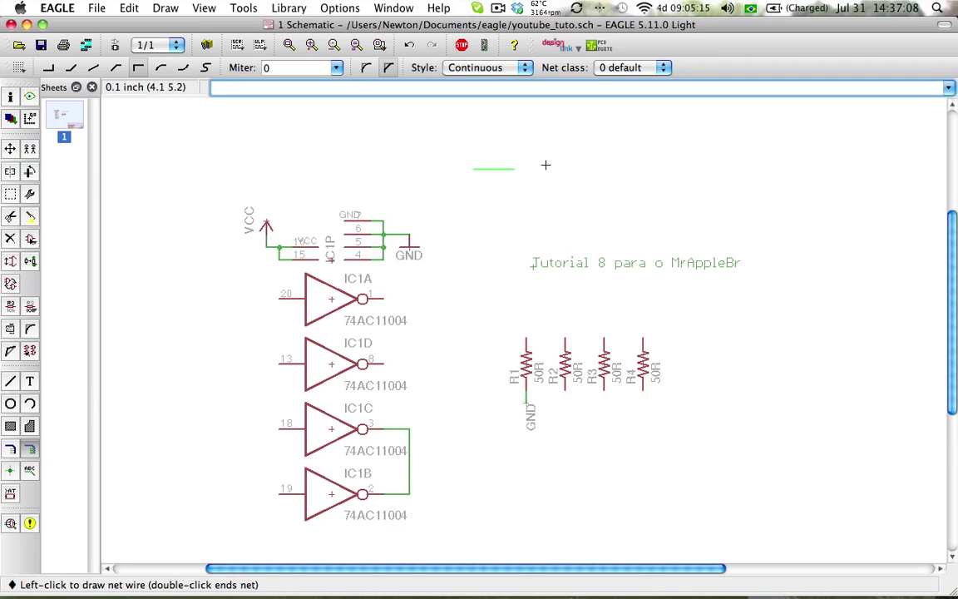
{"action": "left_click", "coordinate": [616, 167]}
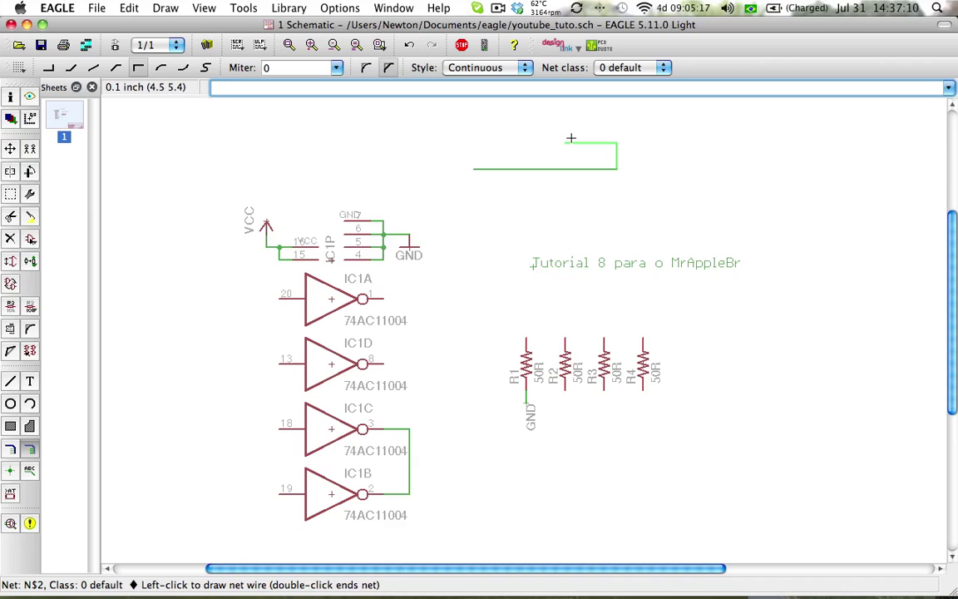
{"action": "key", "text": "Escape"}
{"action": "left_click", "coordinate": [541, 123]}
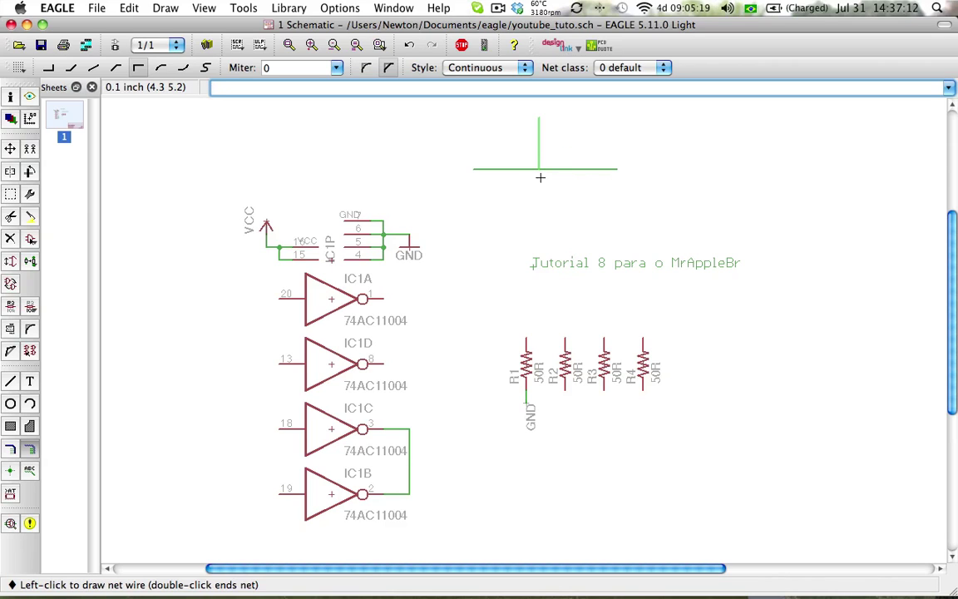
{"action": "double_click", "coordinate": [539, 221]}
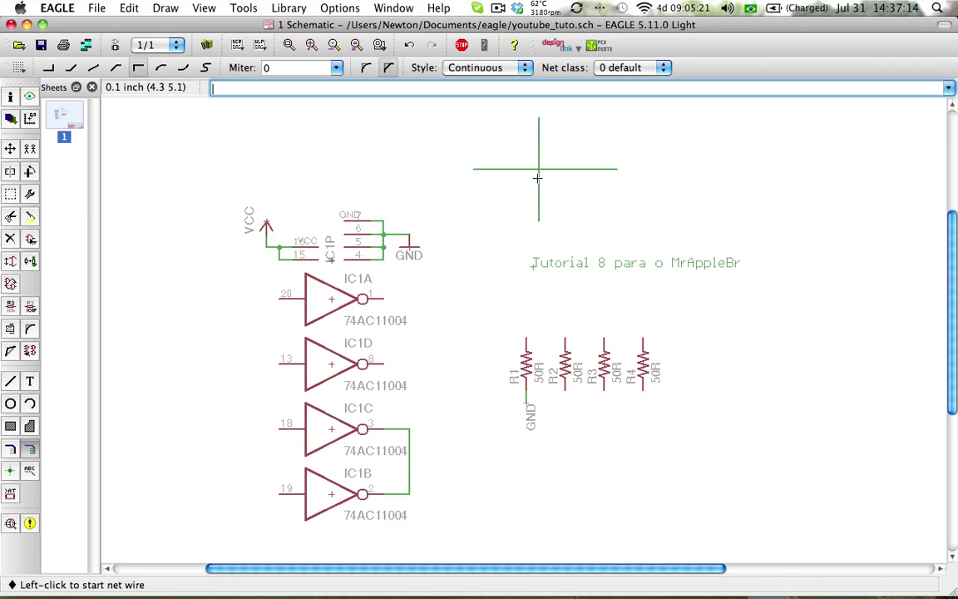
Use Show on the horizontal and the vertical crossing net to check whether they are connected
{"action": "left_click", "coordinate": [29, 97]}
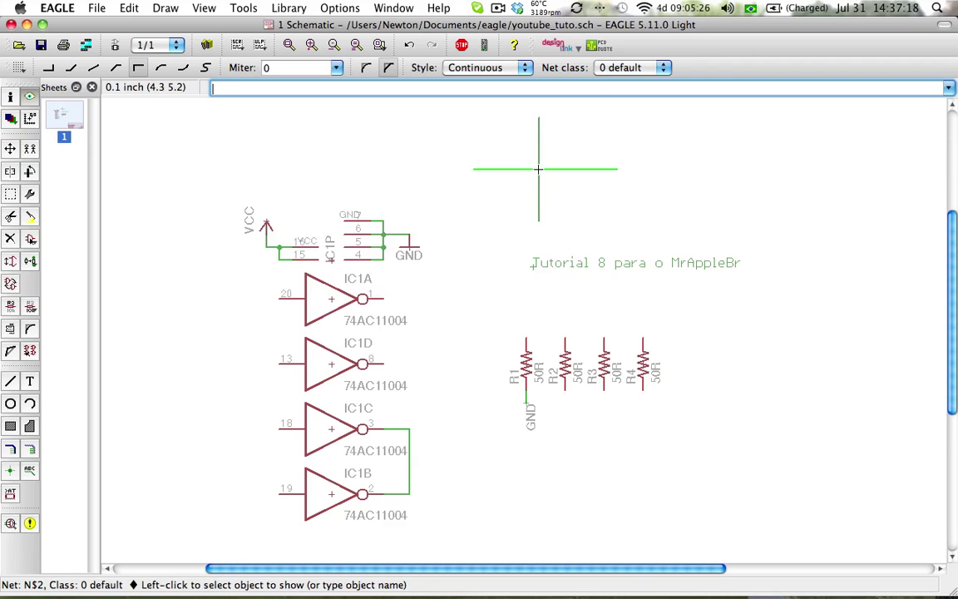
{"action": "scroll", "coordinate": [539, 170], "scroll_direction": "up", "scroll_amount": 3}
{"action": "left_click", "coordinate": [540, 141]}
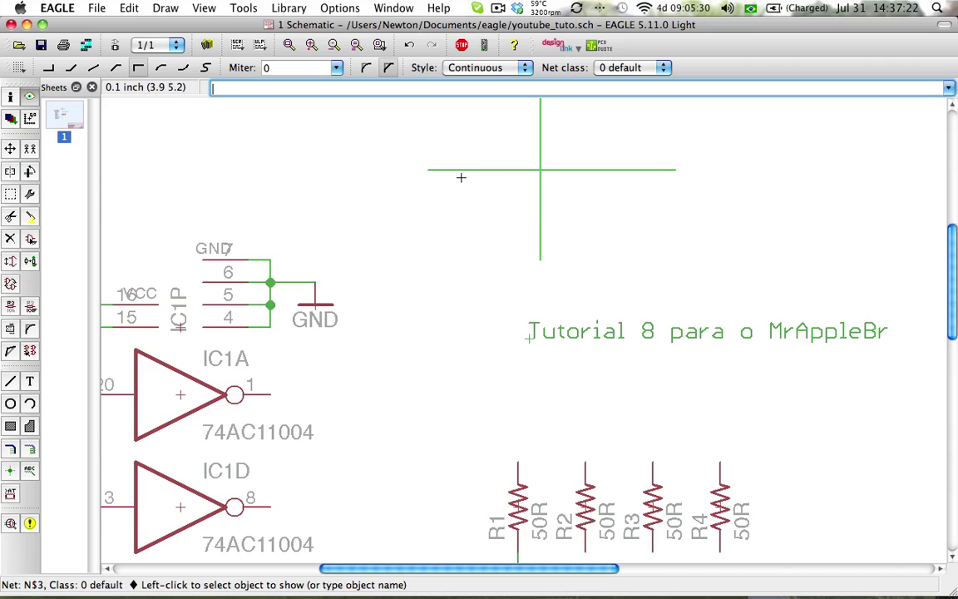
{"action": "left_click", "coordinate": [420, 166]}
{"action": "left_click", "coordinate": [536, 150]}
Place a junction where the two trial nets cross, and merge the segments under the name N$2
{"action": "left_click", "coordinate": [10, 470]}
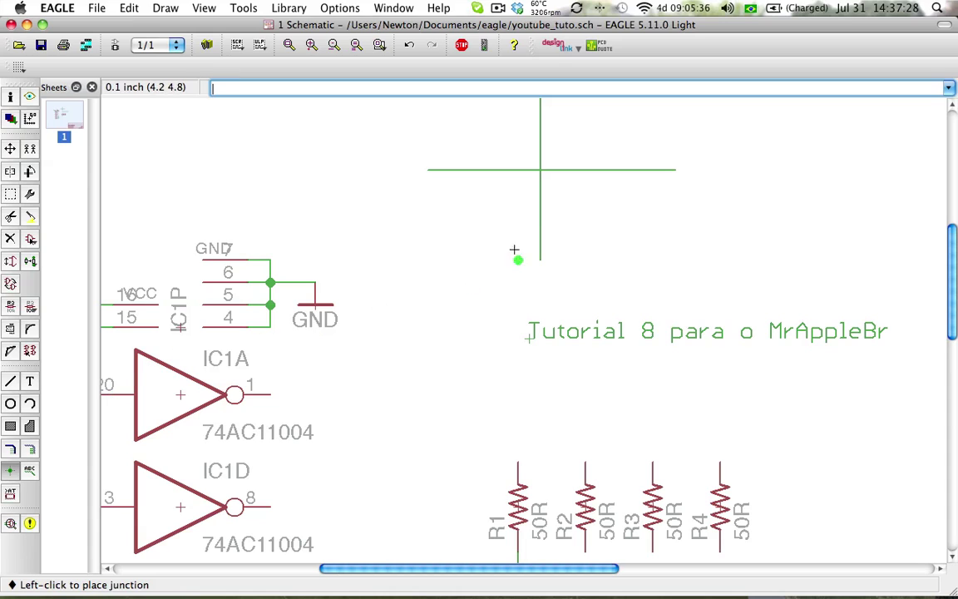
{"action": "left_click", "coordinate": [541, 170]}
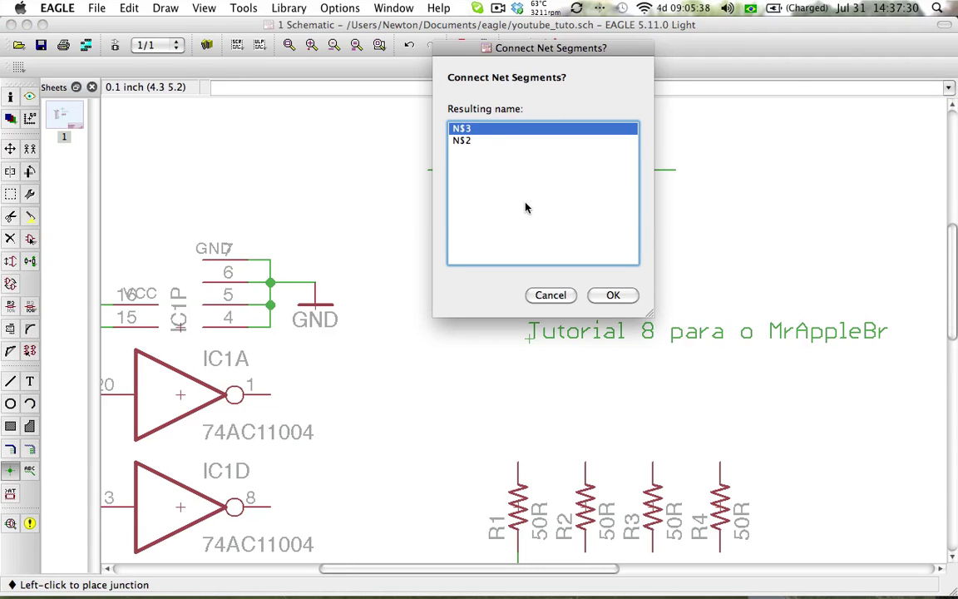
{"action": "left_click", "coordinate": [482, 139]}
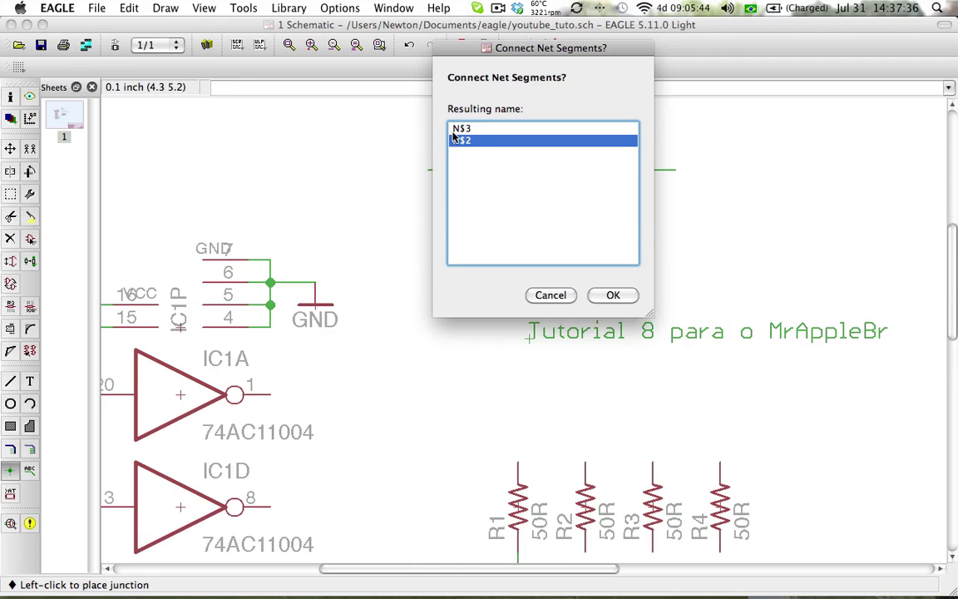
{"action": "left_click", "coordinate": [617, 296]}
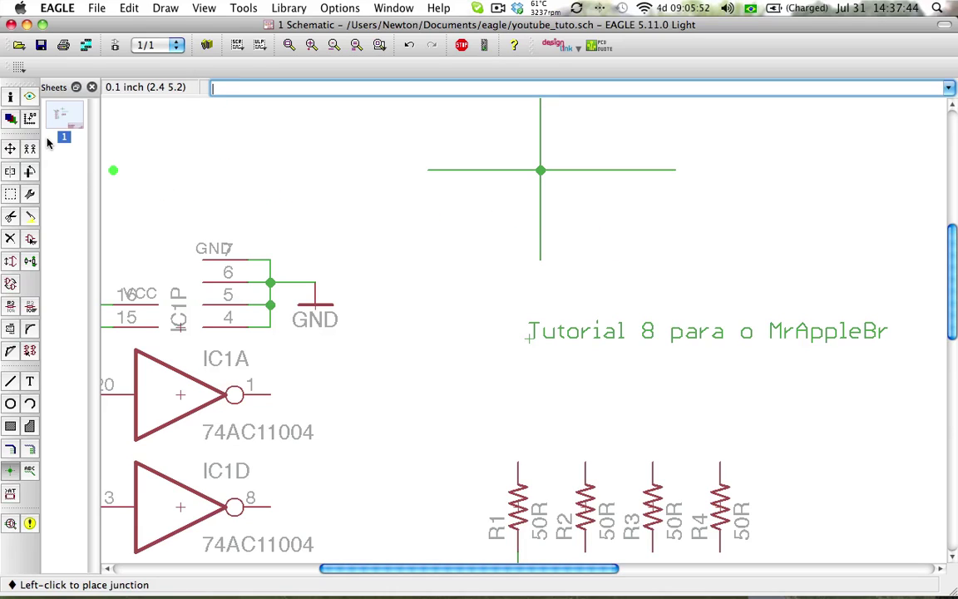
Use Show on the horizontal trial net to check its connection to the vertical net through the junction
{"action": "left_click", "coordinate": [29, 96]}
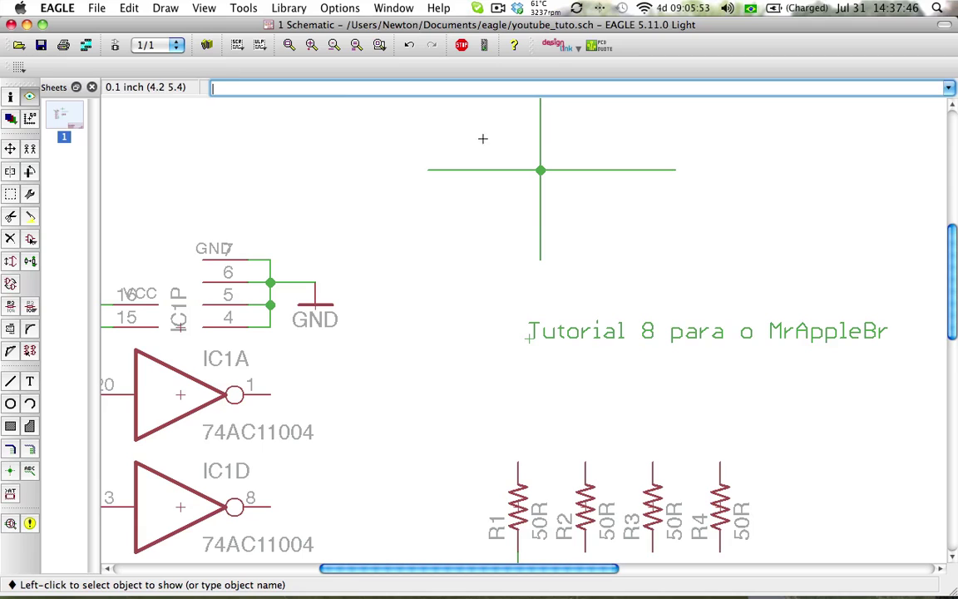
{"action": "left_click", "coordinate": [466, 169]}
{"action": "scroll", "coordinate": [518, 168], "scroll_direction": "down", "scroll_amount": 1}
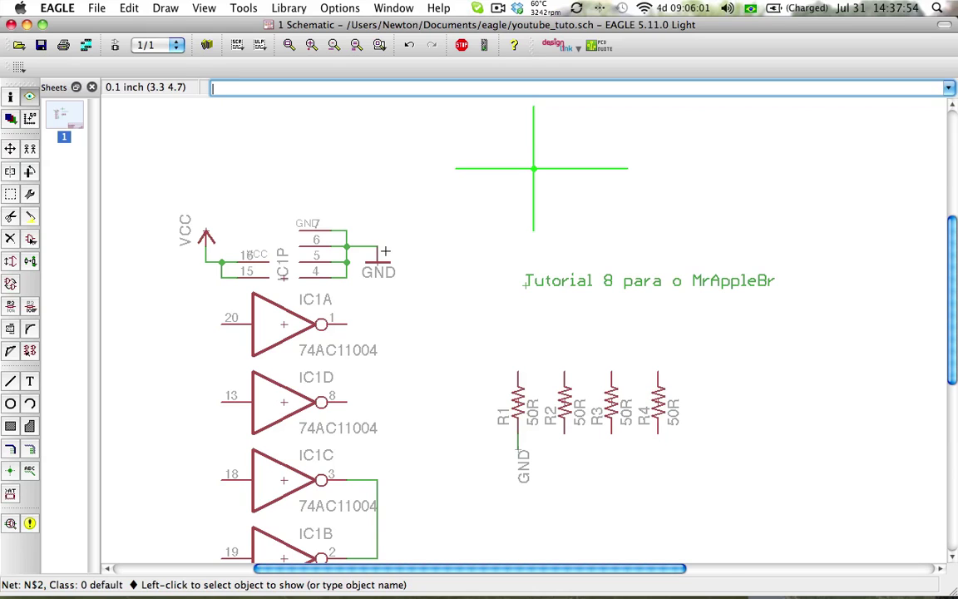
{"action": "scroll", "coordinate": [466, 270], "scroll_direction": "down", "scroll_amount": 1}
{"action": "middle_click_drag", "start_coordinate": [466, 270], "coordinate": [445, 233]}
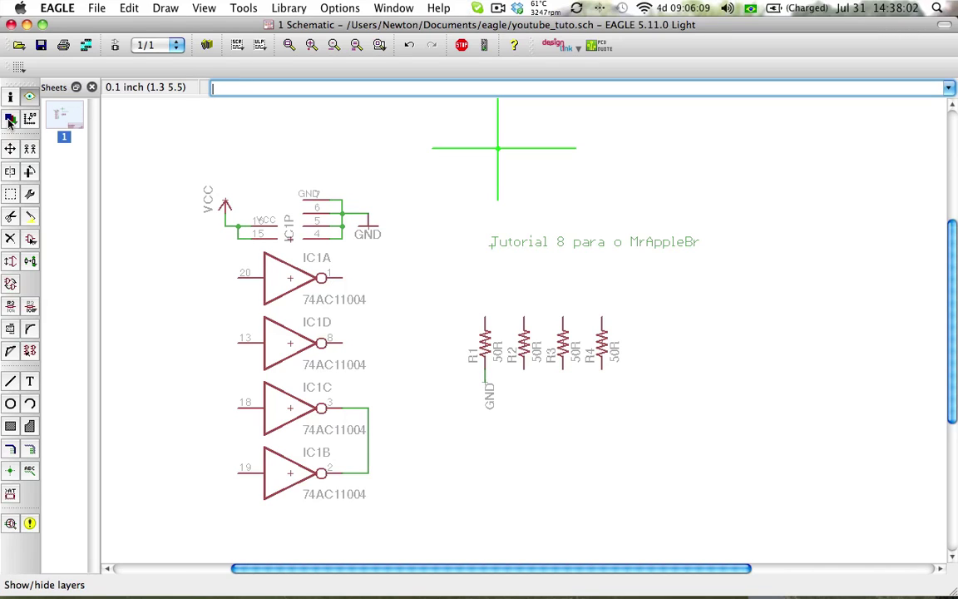
Hide layer 94 Symbols in the schematic display settings, and turn the same layer back on
{"action": "left_click", "coordinate": [10, 121]}
{"action": "scroll", "coordinate": [91, 117], "scroll_direction": "down", "scroll_amount": 5}
{"action": "scroll", "coordinate": [91, 117], "scroll_direction": "up", "scroll_amount": 3}
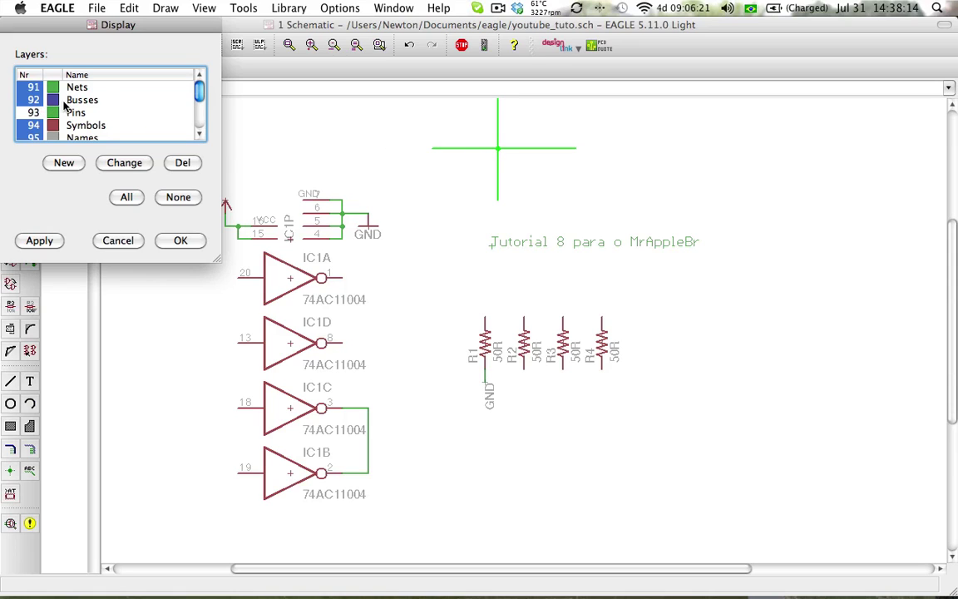
{"action": "scroll", "coordinate": [65, 104], "scroll_direction": "down", "scroll_amount": 3}
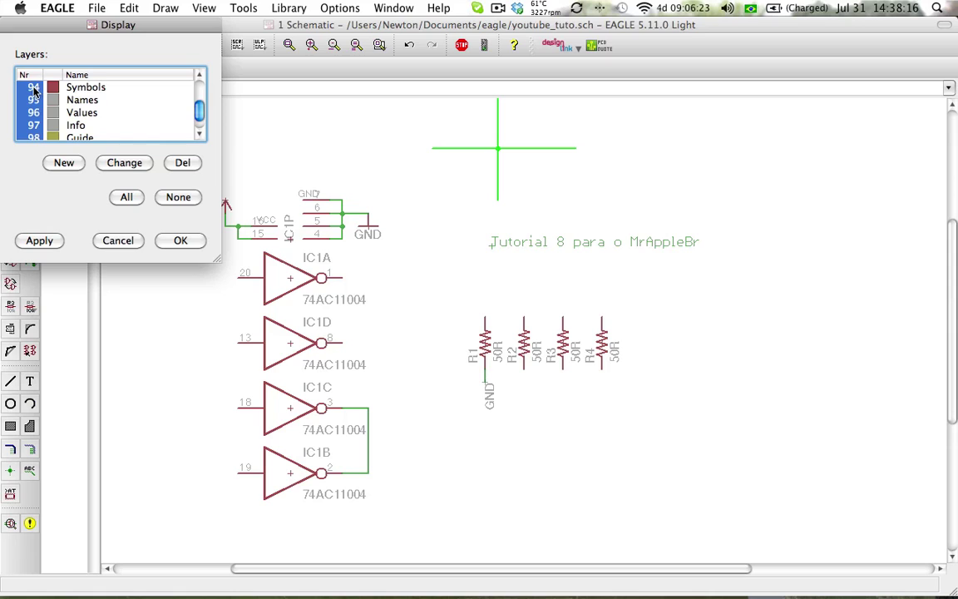
{"action": "left_click", "coordinate": [33, 90]}
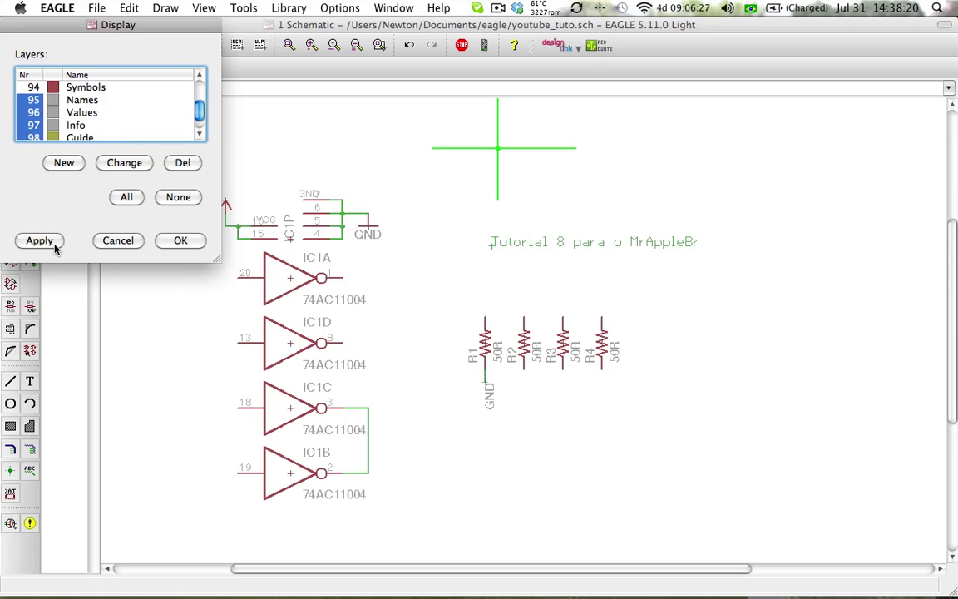
{"action": "left_click", "coordinate": [54, 241]}
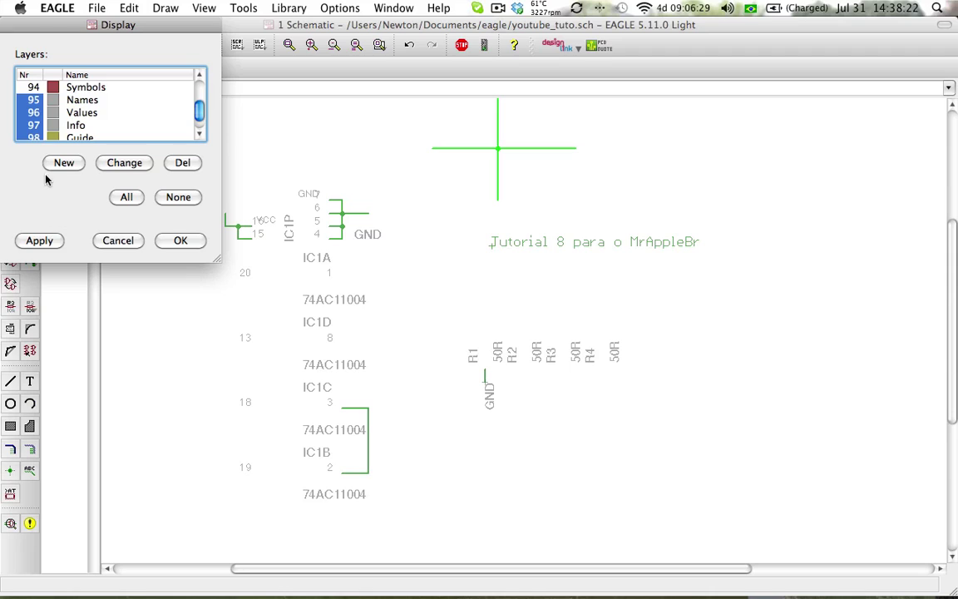
{"action": "left_click", "coordinate": [37, 87]}
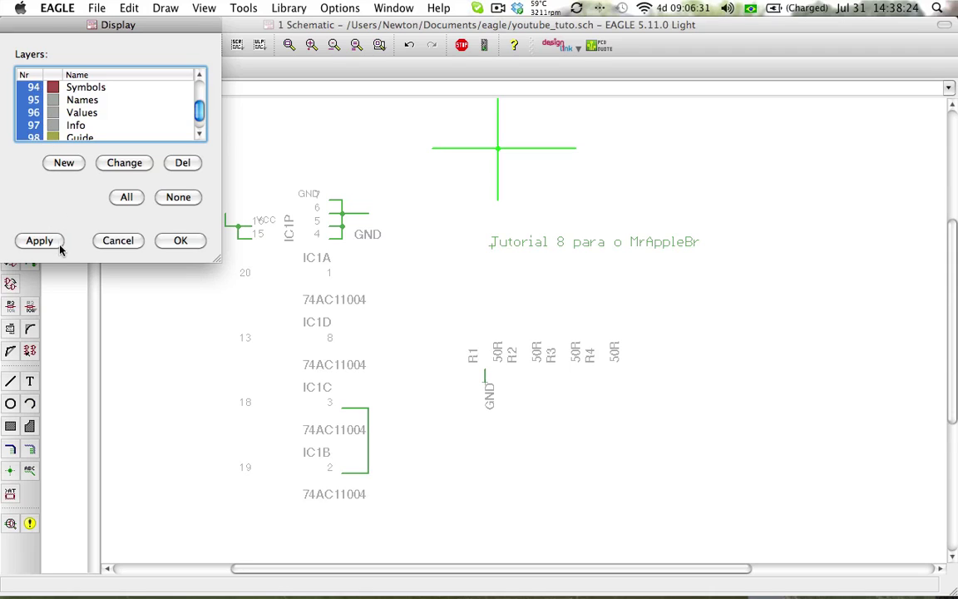
{"action": "left_click", "coordinate": [55, 241]}
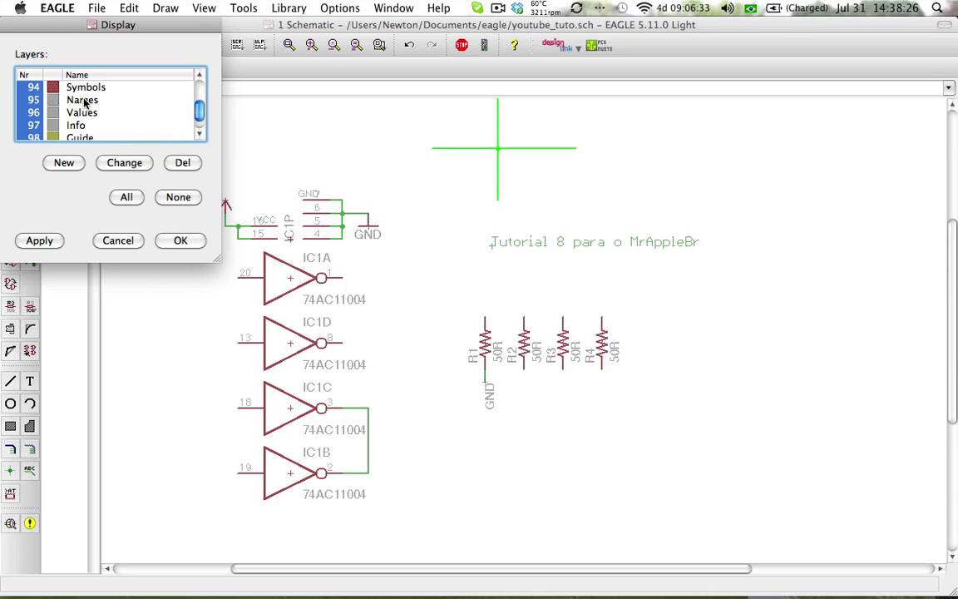
Make layer 93 Pins visible in the schematic
{"action": "scroll", "coordinate": [83, 117], "scroll_direction": "down", "scroll_amount": 1}
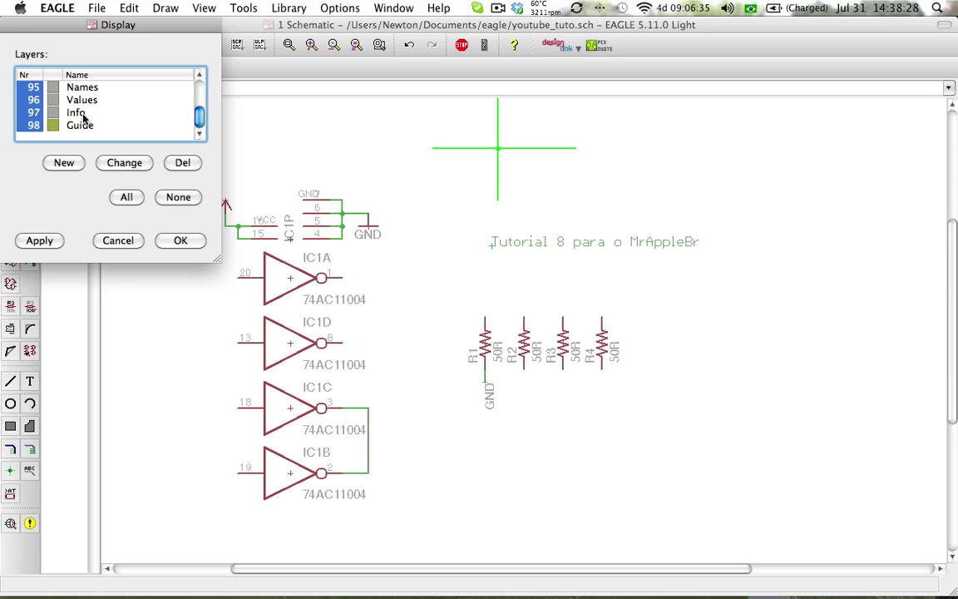
{"action": "scroll", "coordinate": [83, 120], "scroll_direction": "up", "scroll_amount": 4}
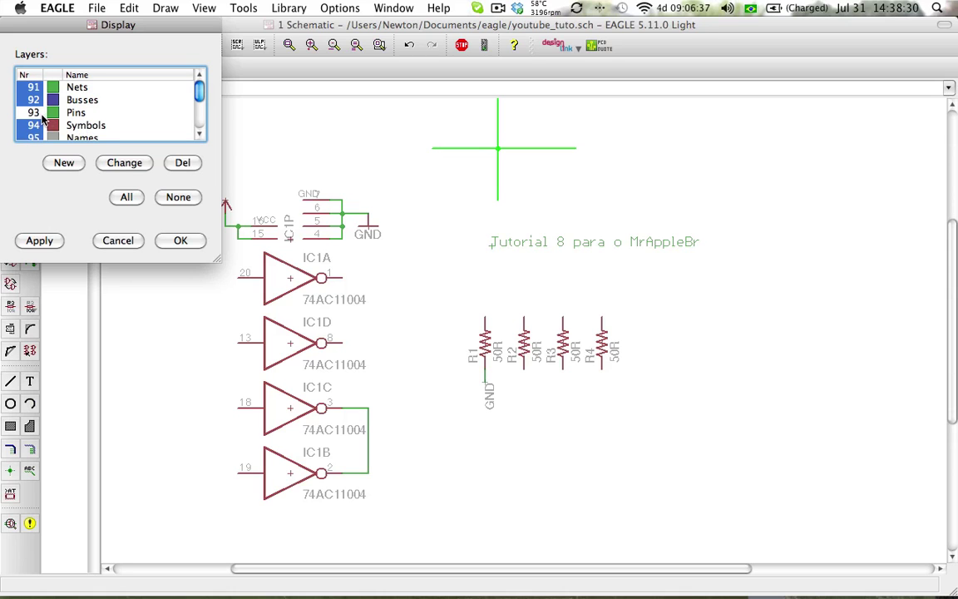
{"action": "left_click", "coordinate": [181, 240]}
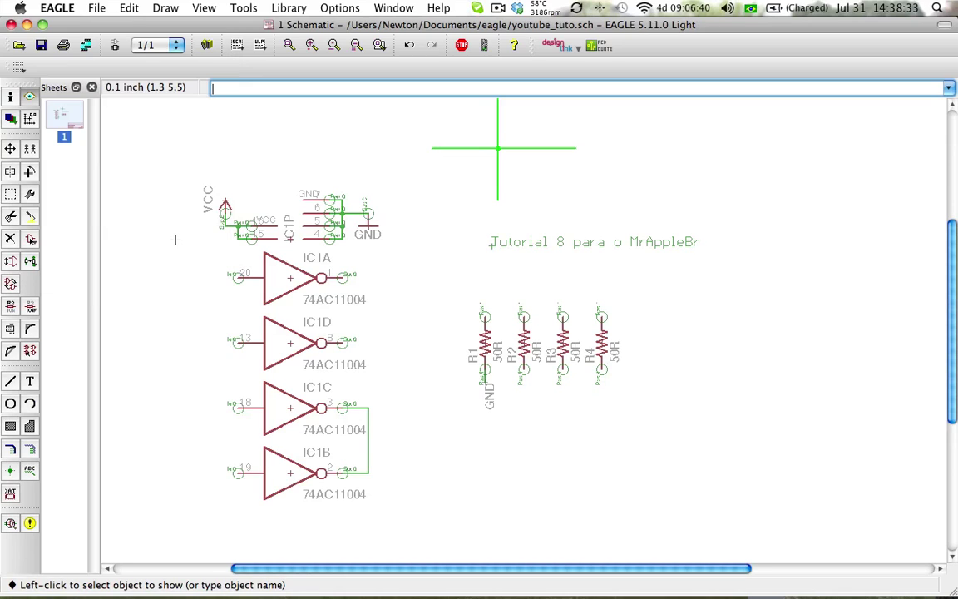
Hide layer 93 Pins in the schematic again
{"action": "left_click", "coordinate": [10, 118]}
{"action": "left_click", "coordinate": [30, 113]}
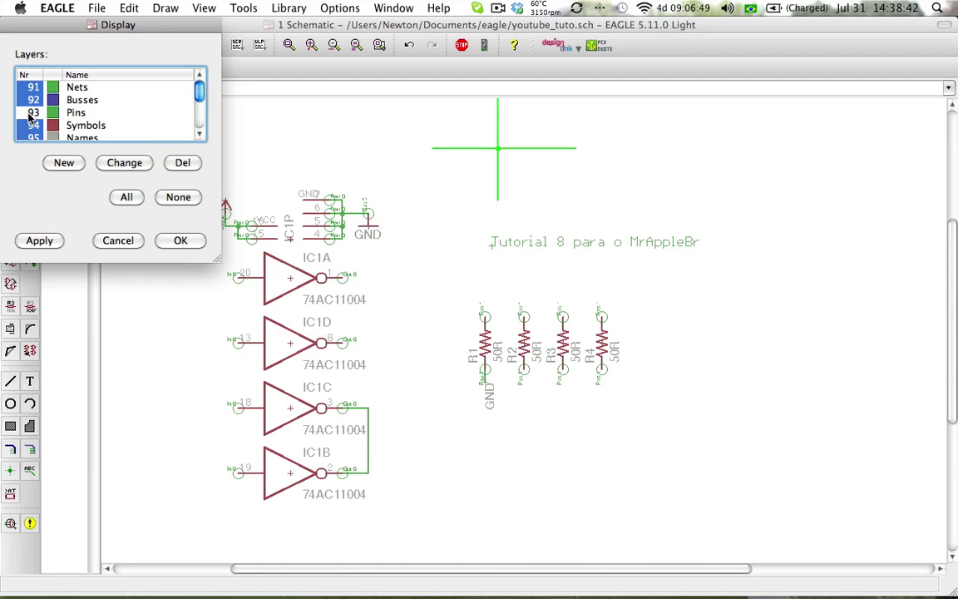
{"action": "left_click", "coordinate": [181, 240]}
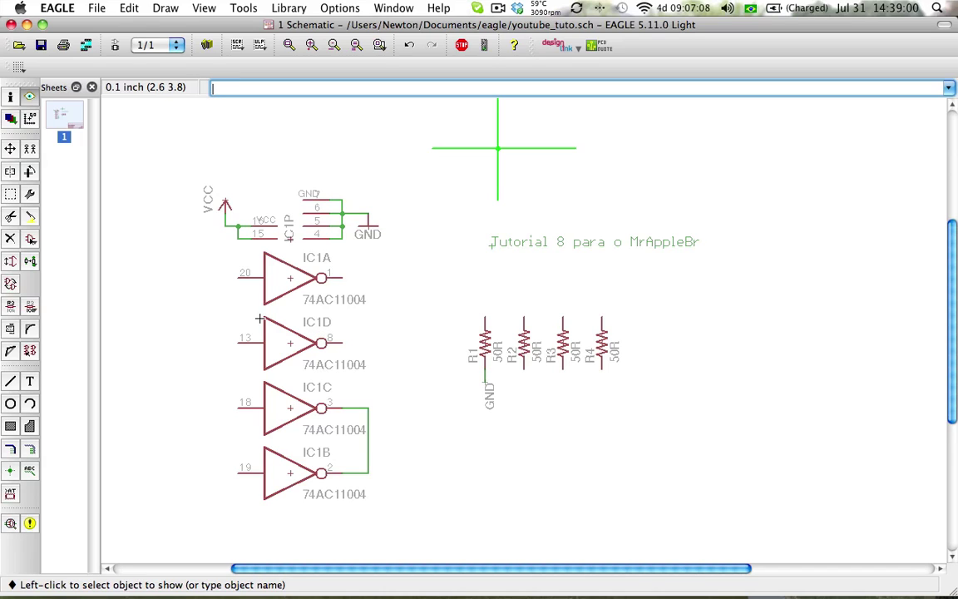
Use Gateswap to exchange gate IC1D with gate IC1C
{"action": "left_click", "coordinate": [12, 284]}
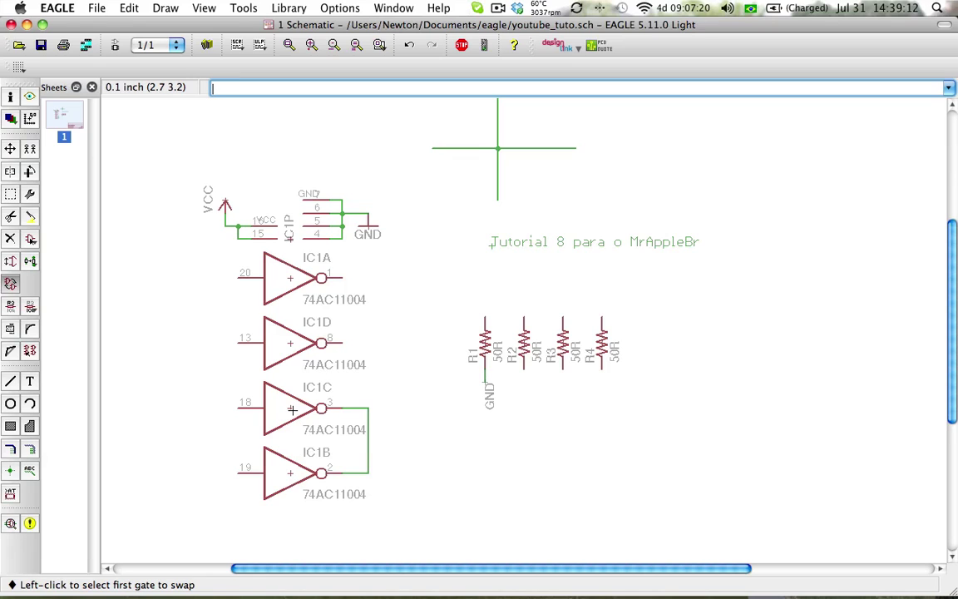
{"action": "left_click", "coordinate": [288, 341]}
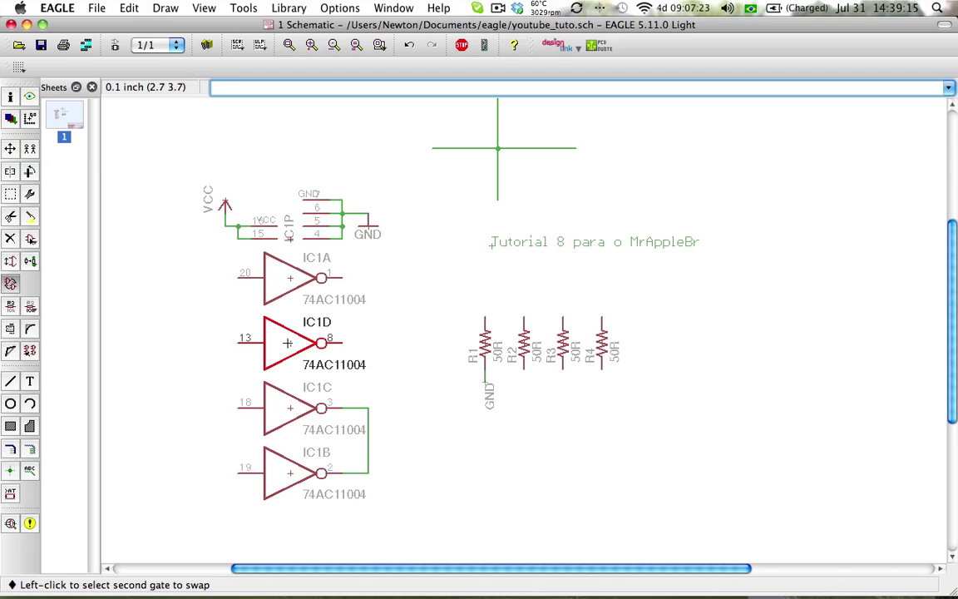
{"action": "left_click", "coordinate": [291, 413]}
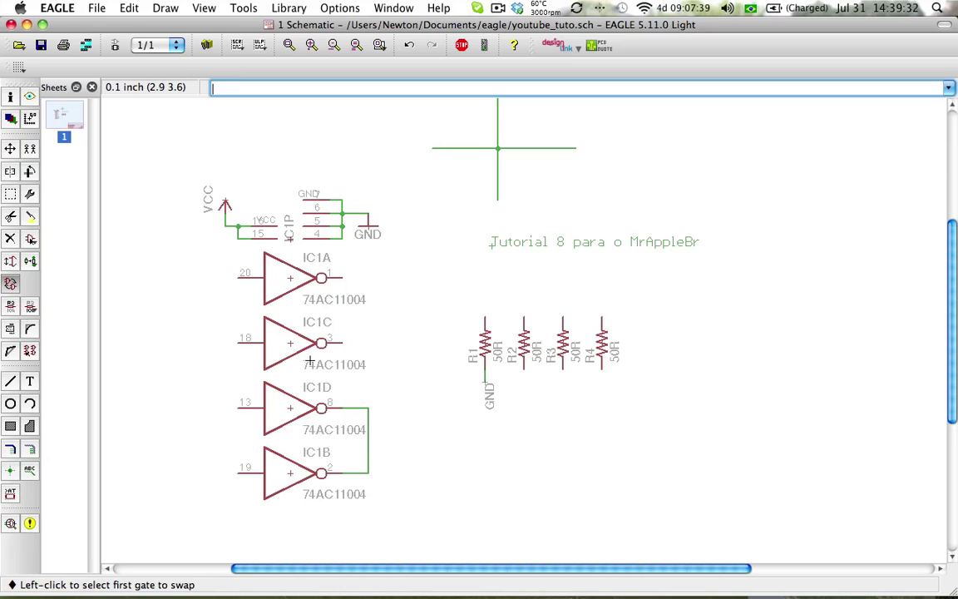
Swap gates IC1C and IC1D back to their original places
{"action": "left_click", "coordinate": [267, 315]}
{"action": "left_click", "coordinate": [297, 419]}
{"action": "left_click", "coordinate": [498, 7]}
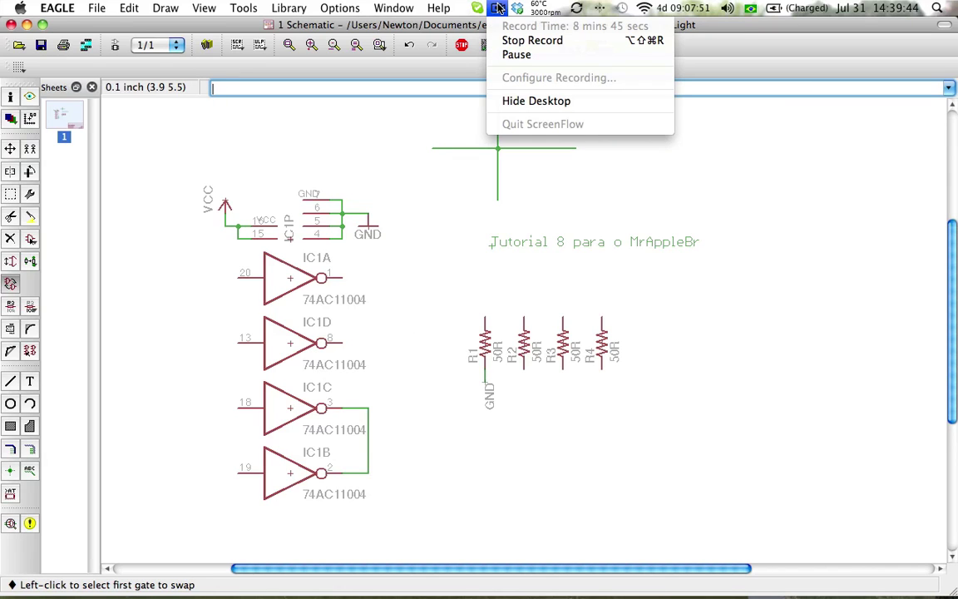
{"action": "left_click", "coordinate": [498, 8]}
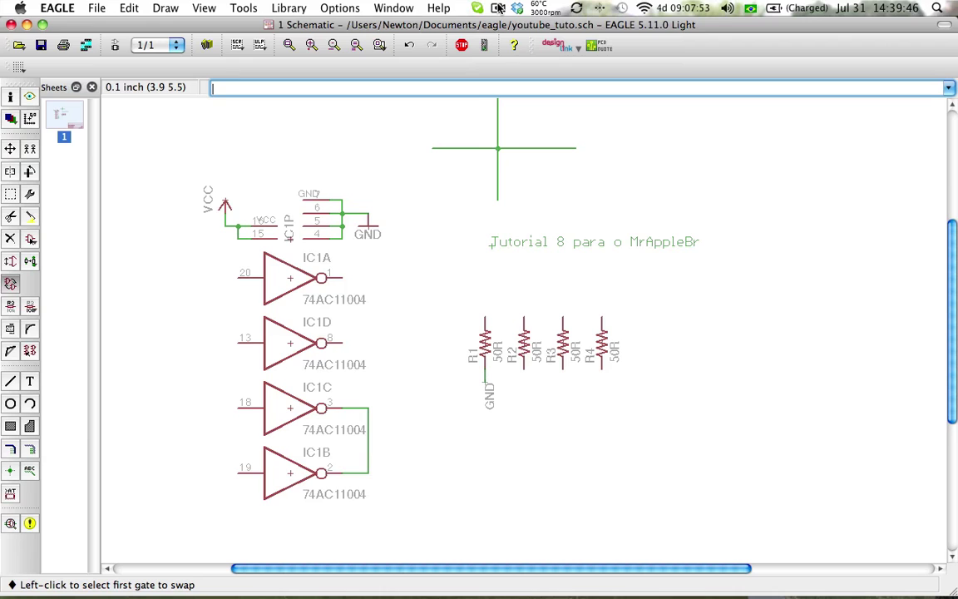